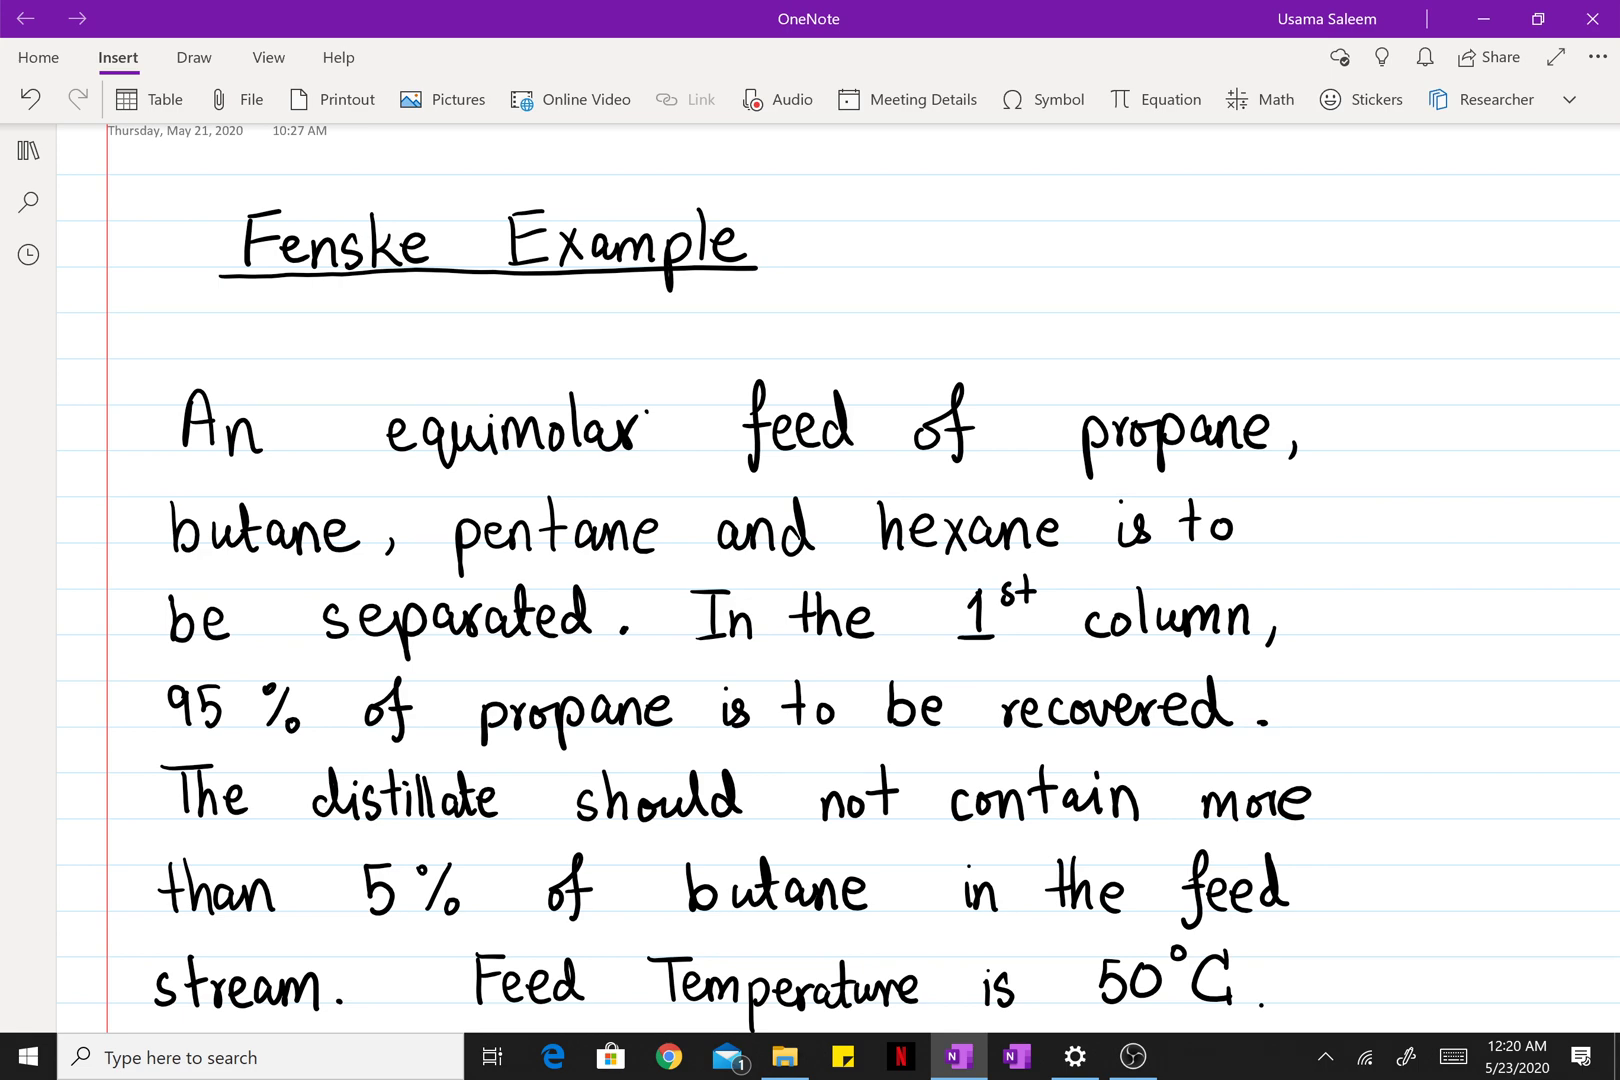
Step: Draw black ink underlines under propane, butane, pentane, hexane and equimolar in the problem text
scroll(838, 580, down, 1)
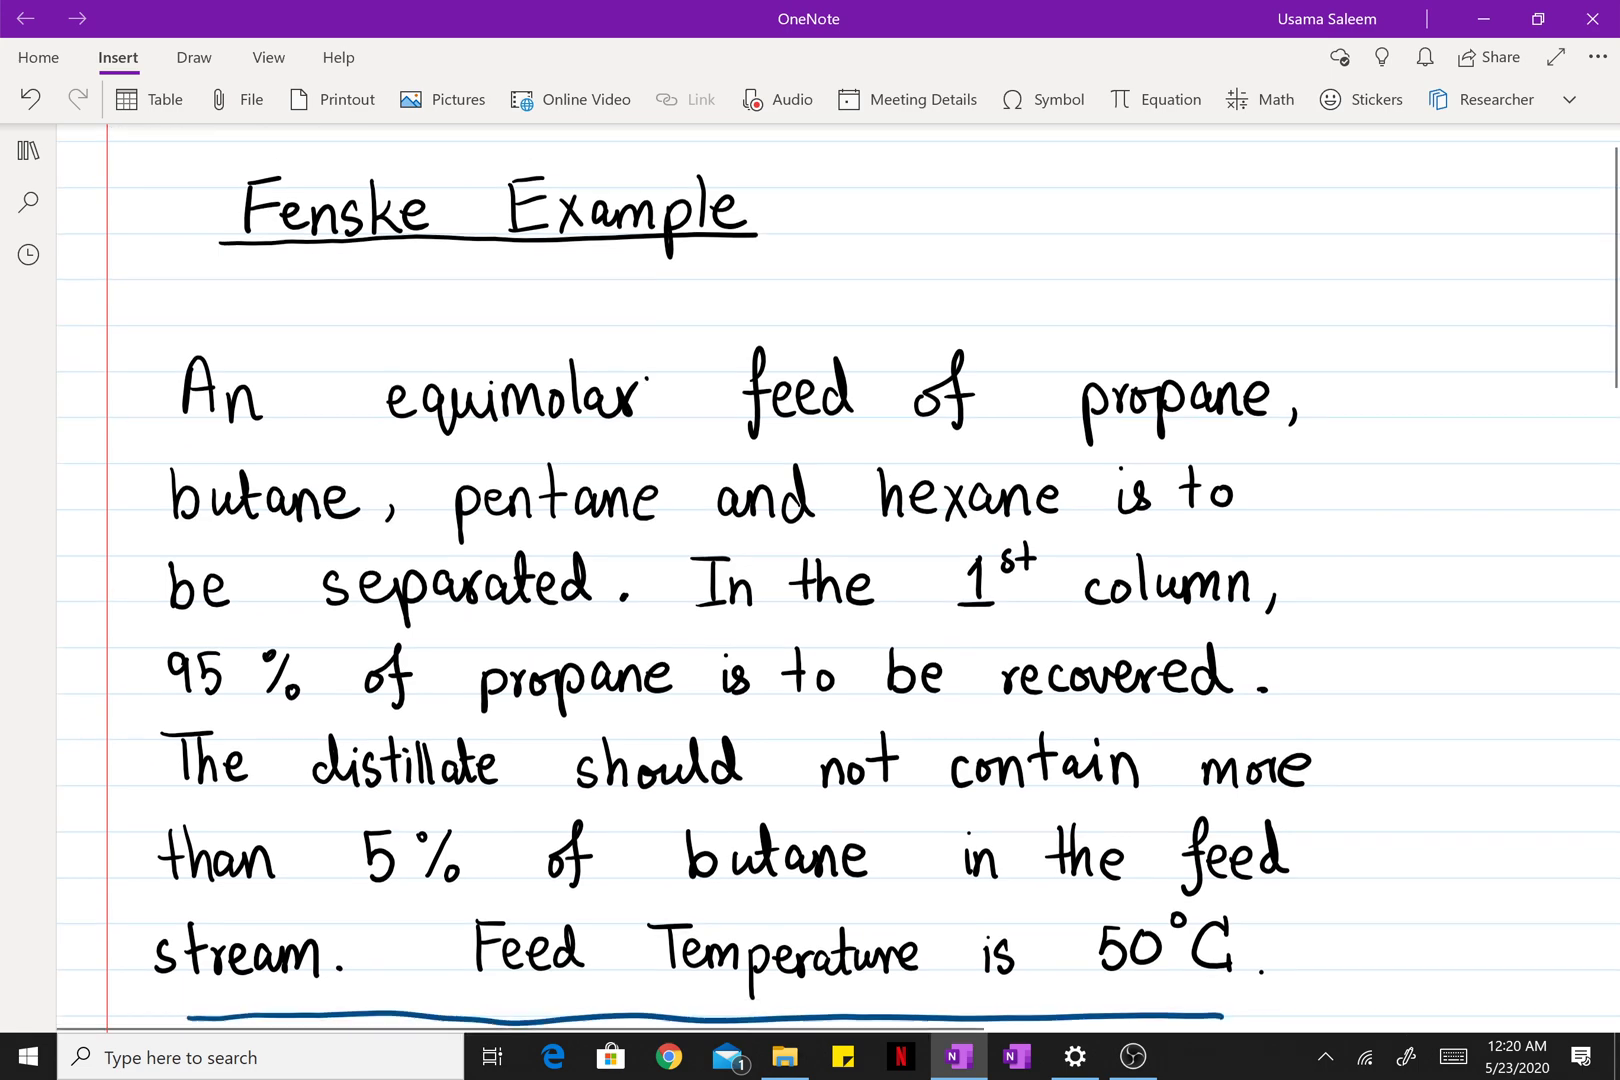
scroll(838, 580, up, 1)
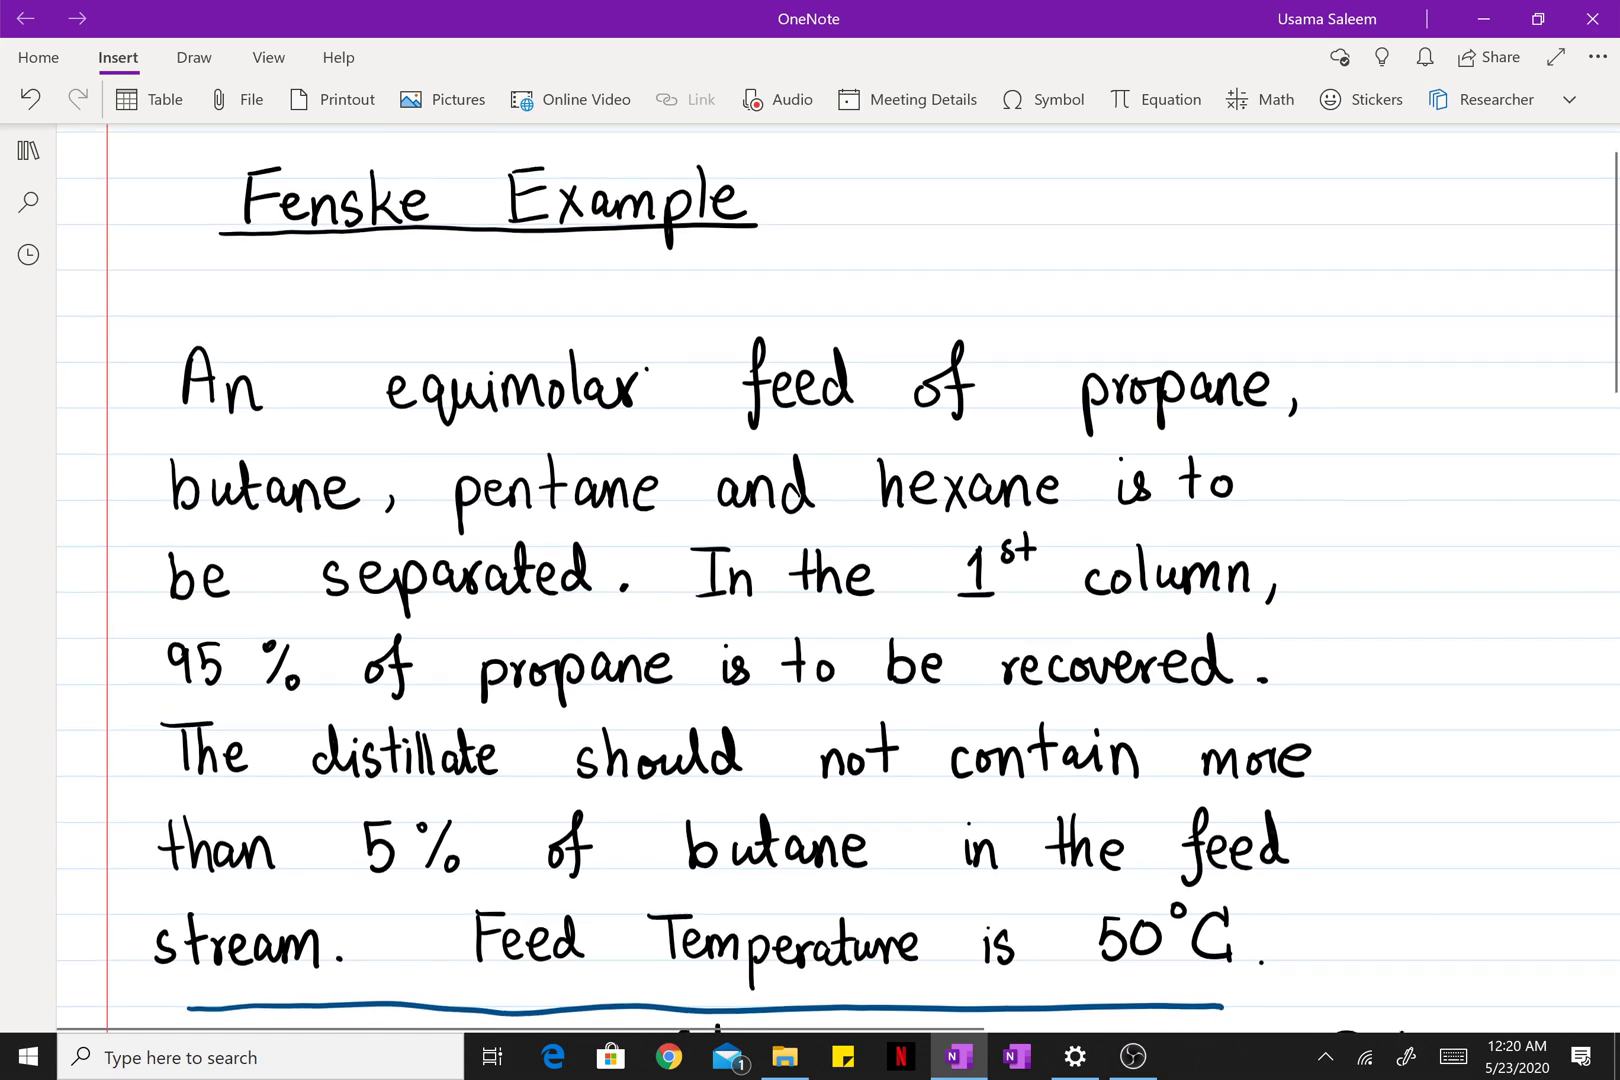
scroll(838, 580, up, 1)
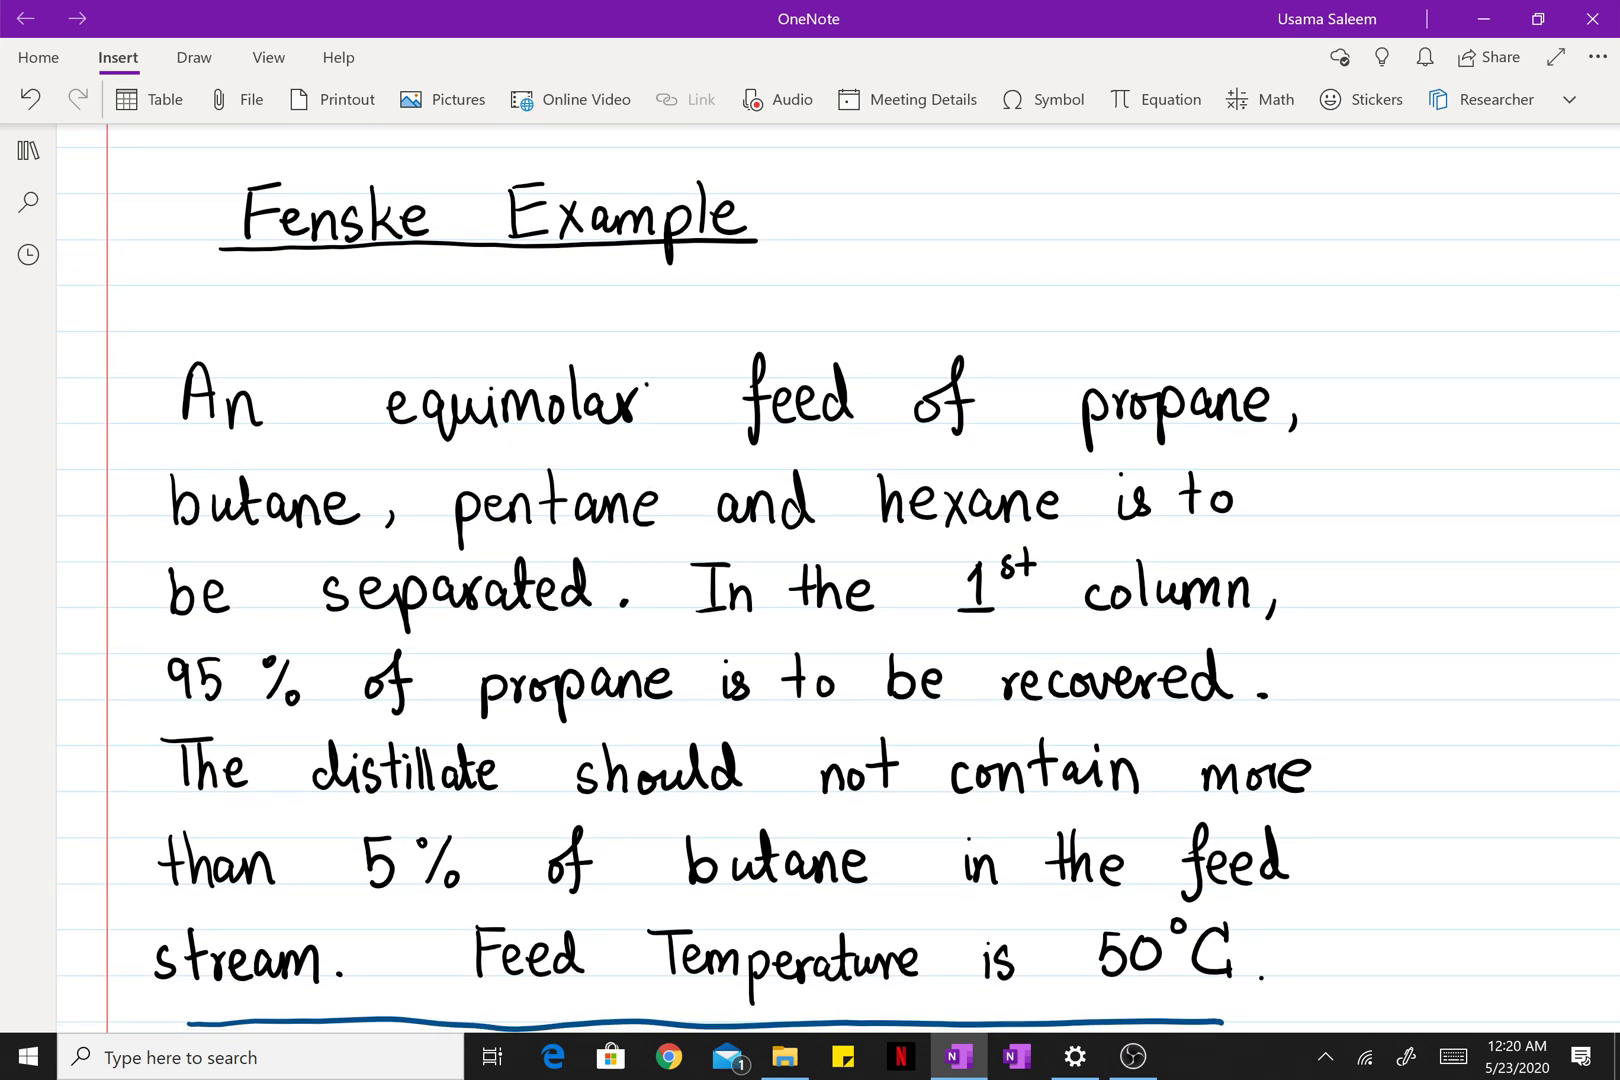
drag(1106, 440, 1256, 447)
drag(195, 541, 316, 551)
drag(486, 537, 614, 548)
drag(862, 524, 1030, 550)
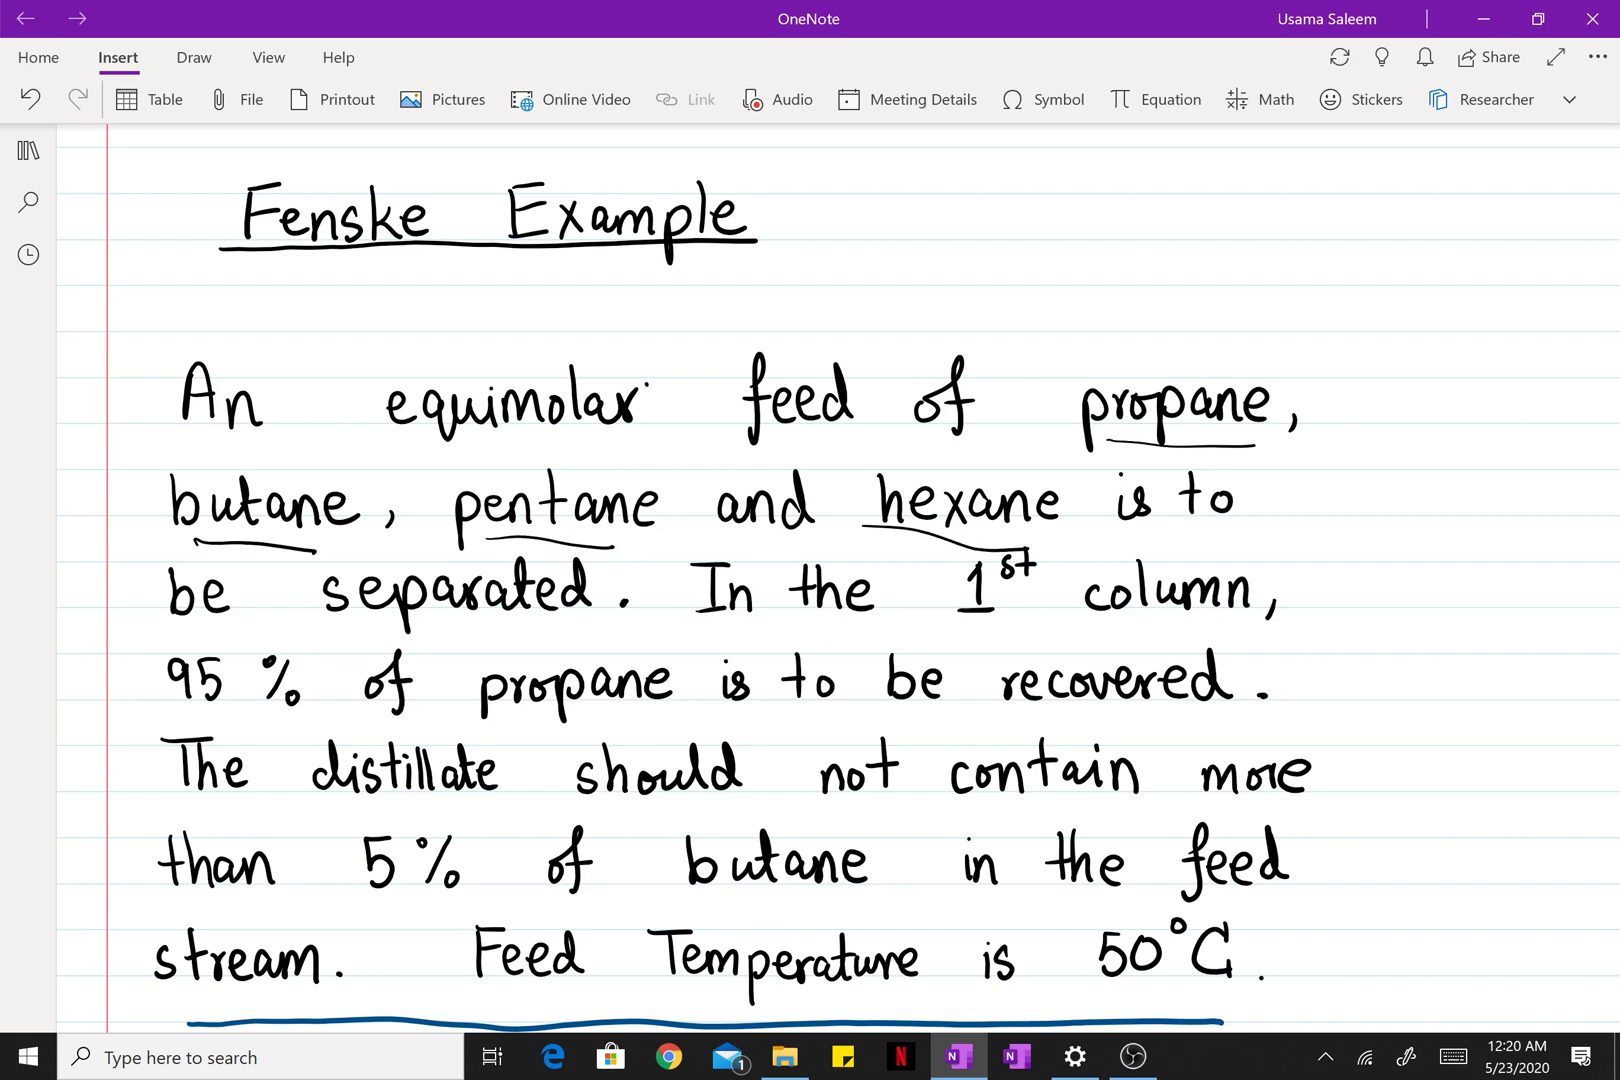
drag(388, 445, 657, 438)
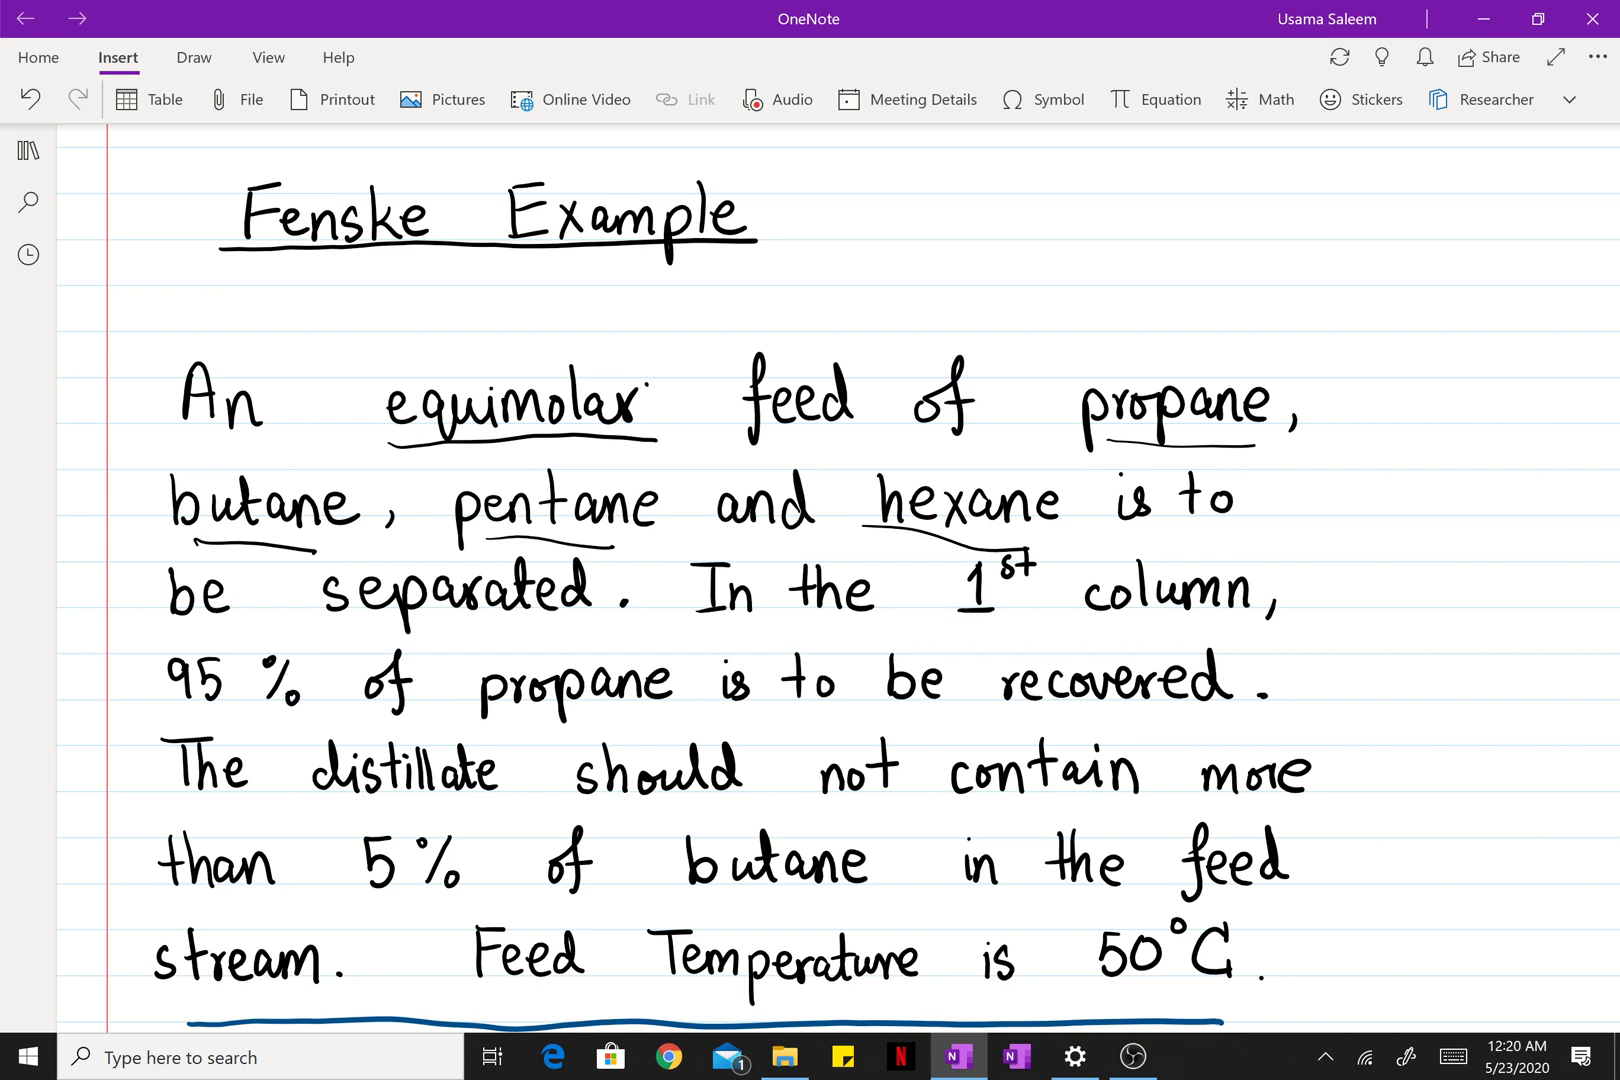
Step: With the red pen, wavy-underline '95 % of propane' and 'than 5 % of butane'
click(194, 57)
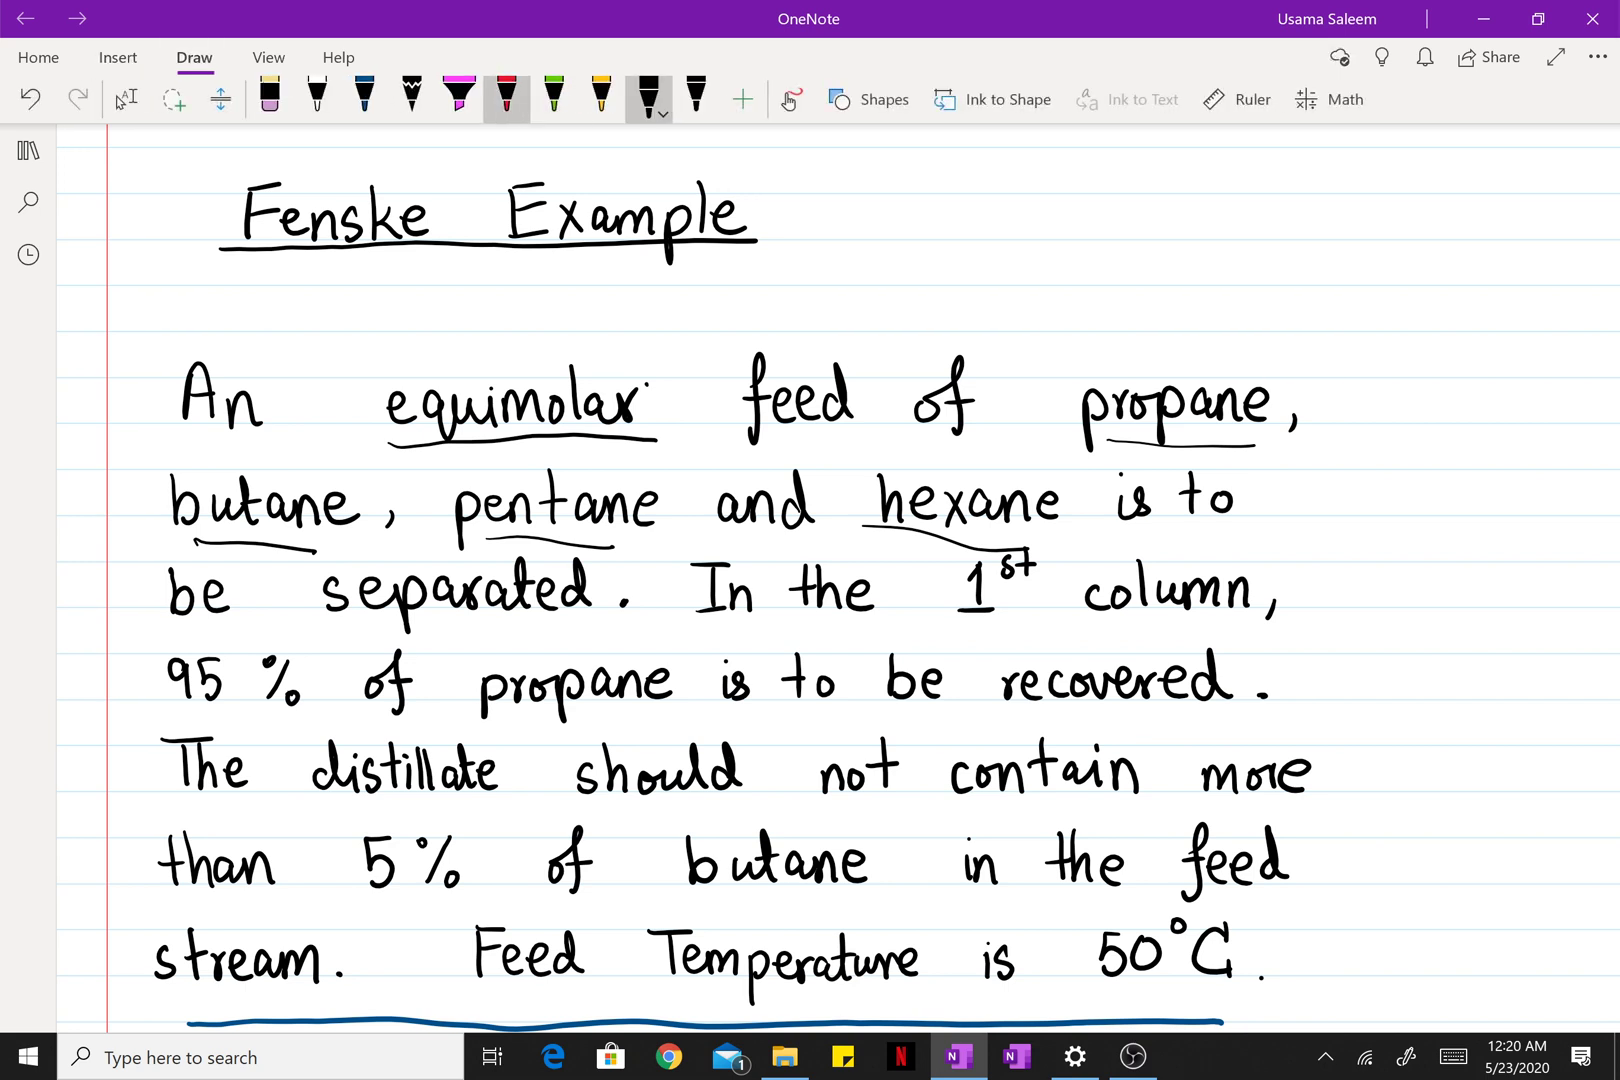
click(507, 97)
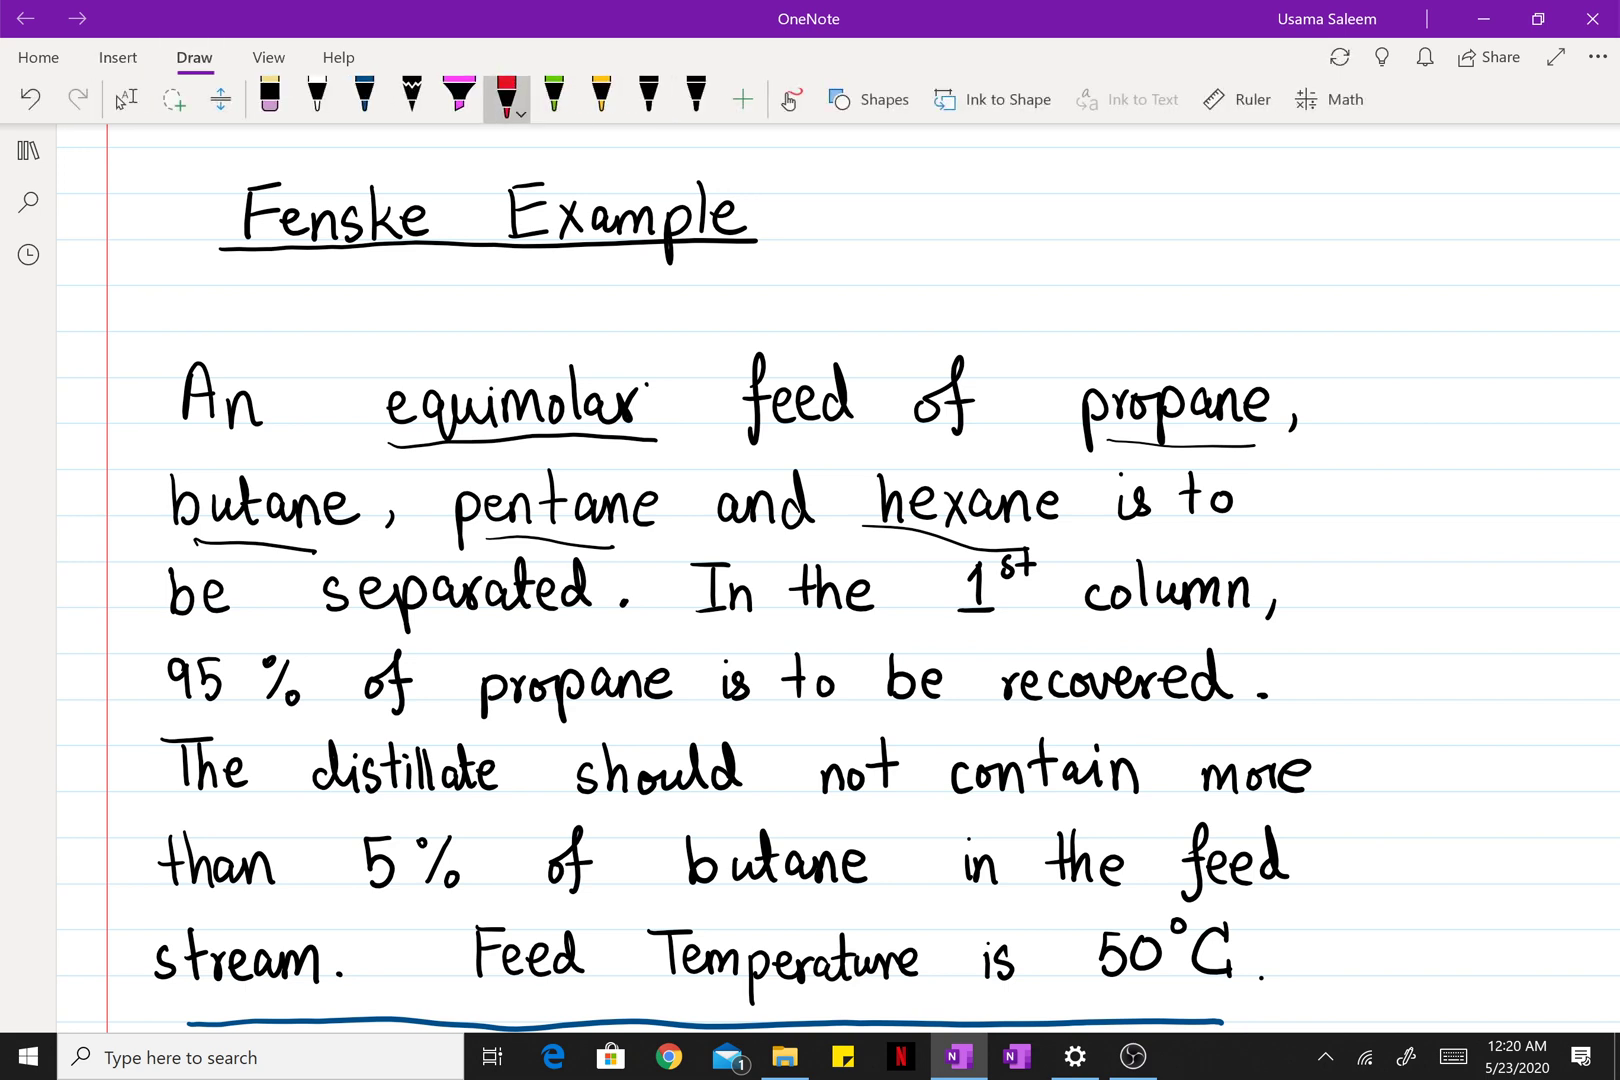
drag(168, 713, 661, 711)
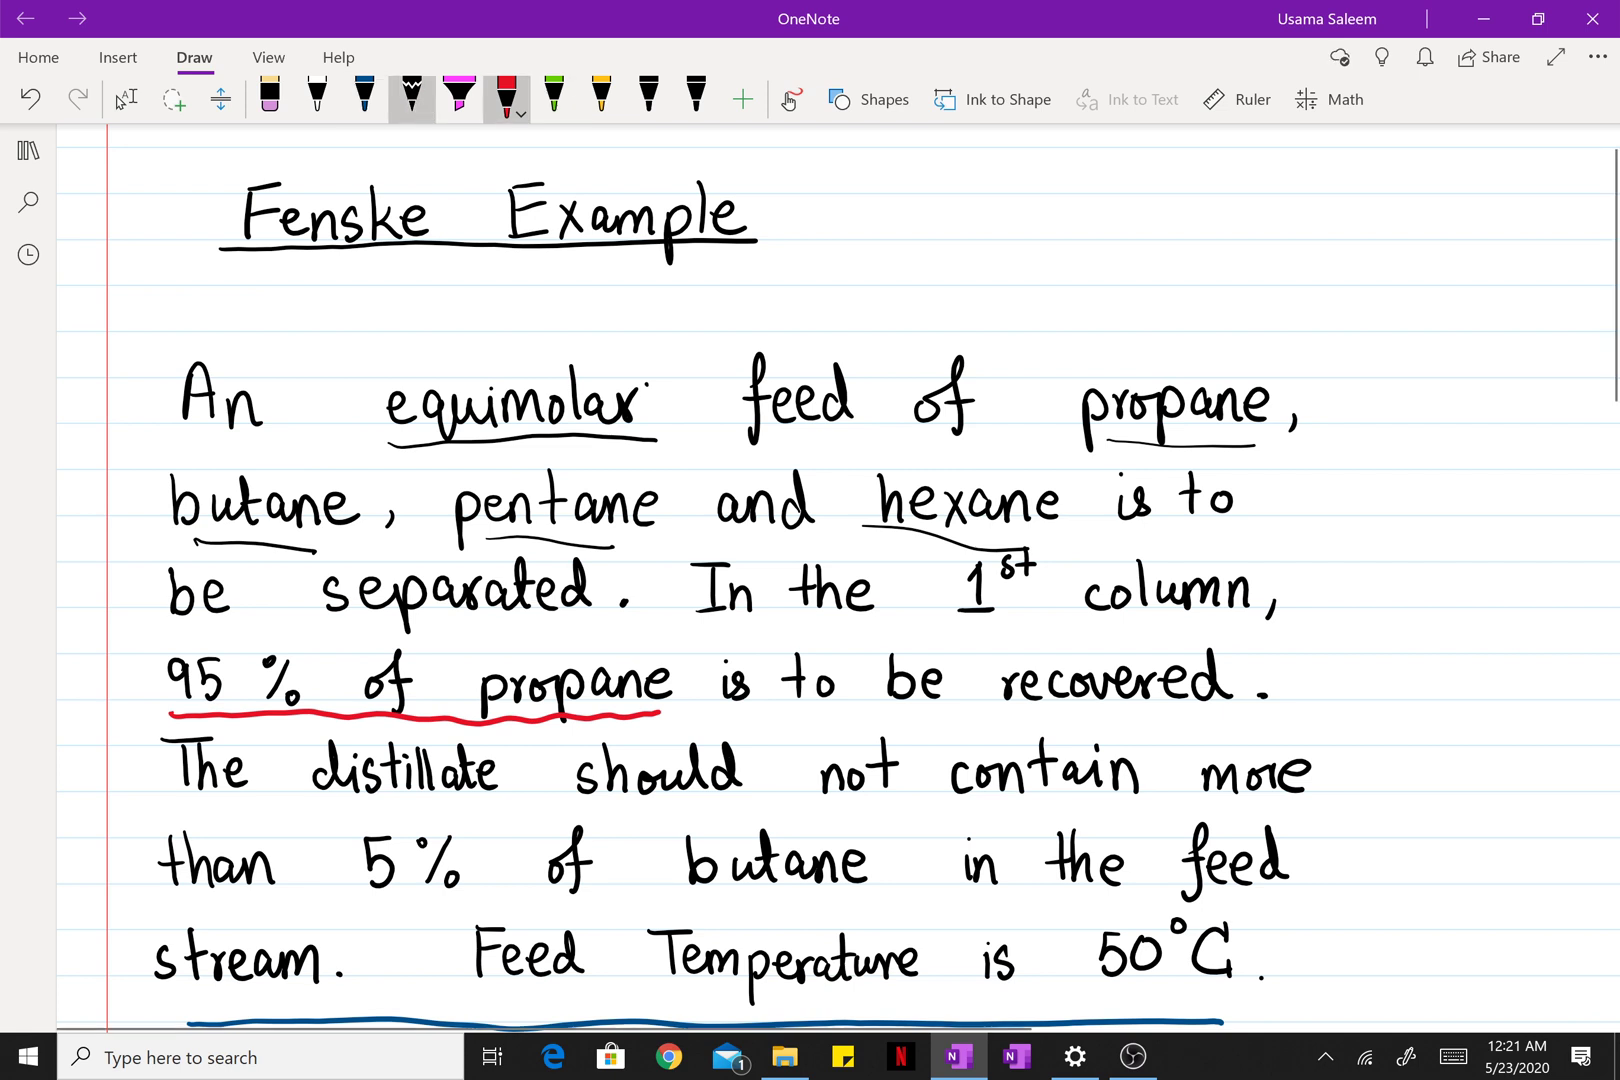
drag(178, 911, 830, 904)
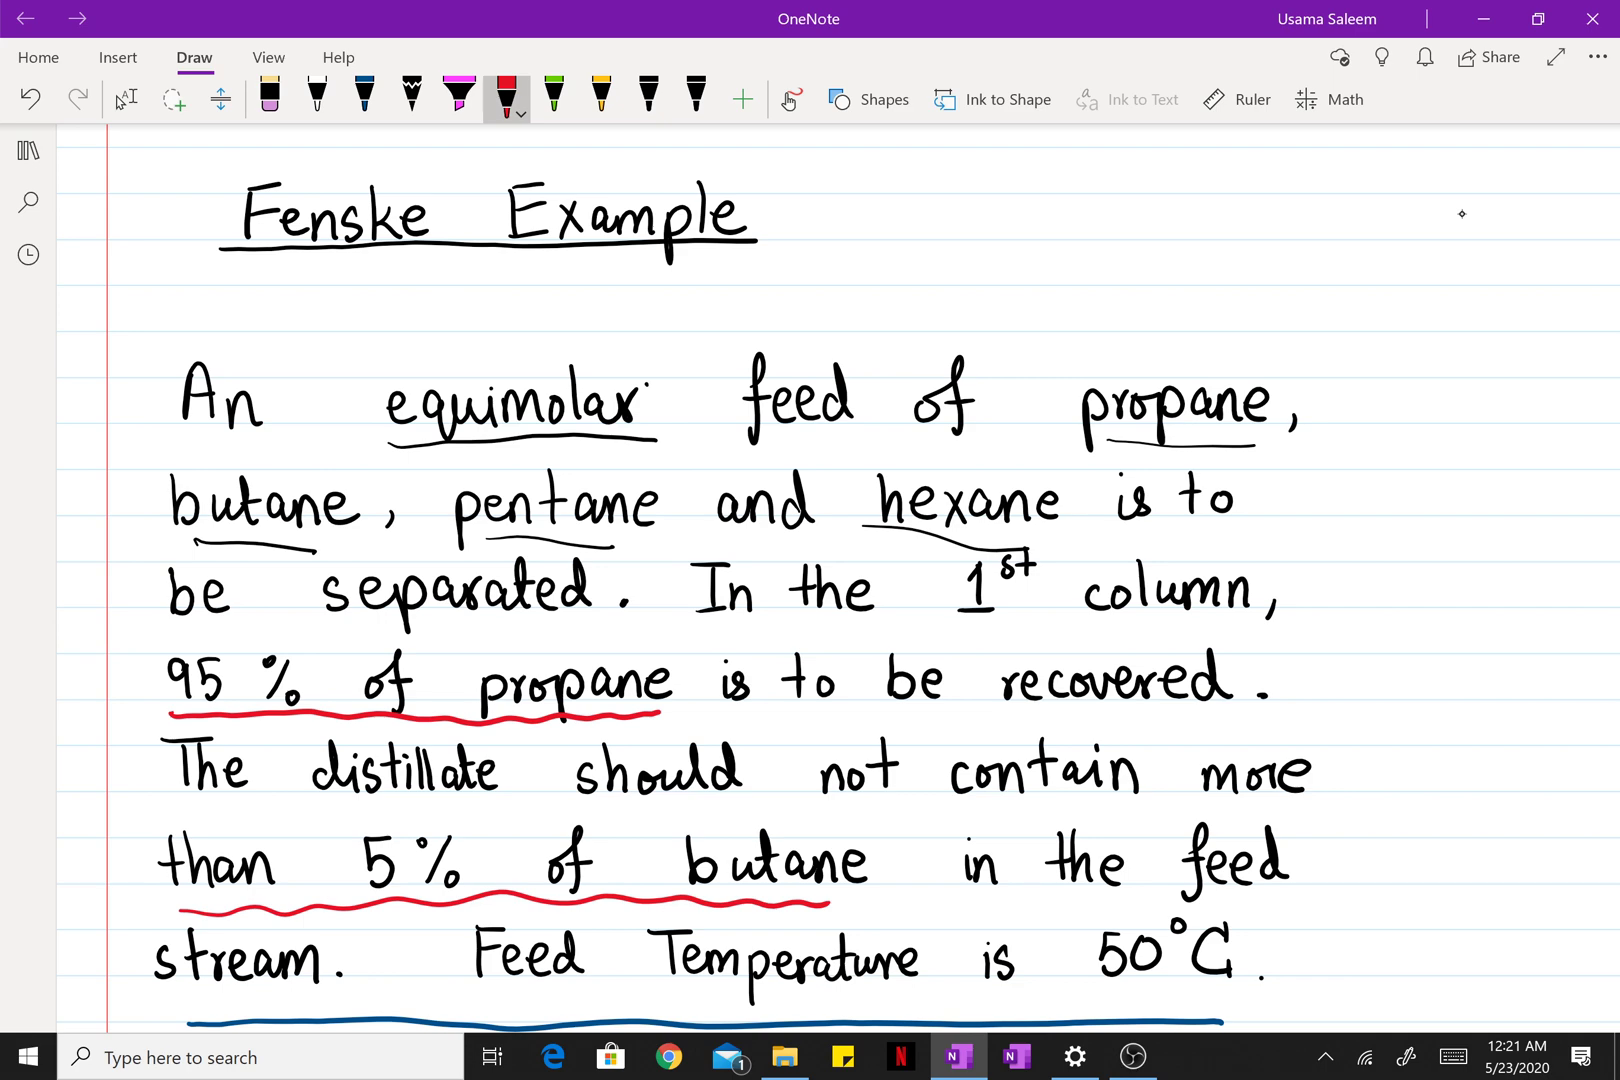
scroll(1462, 213, down, 5)
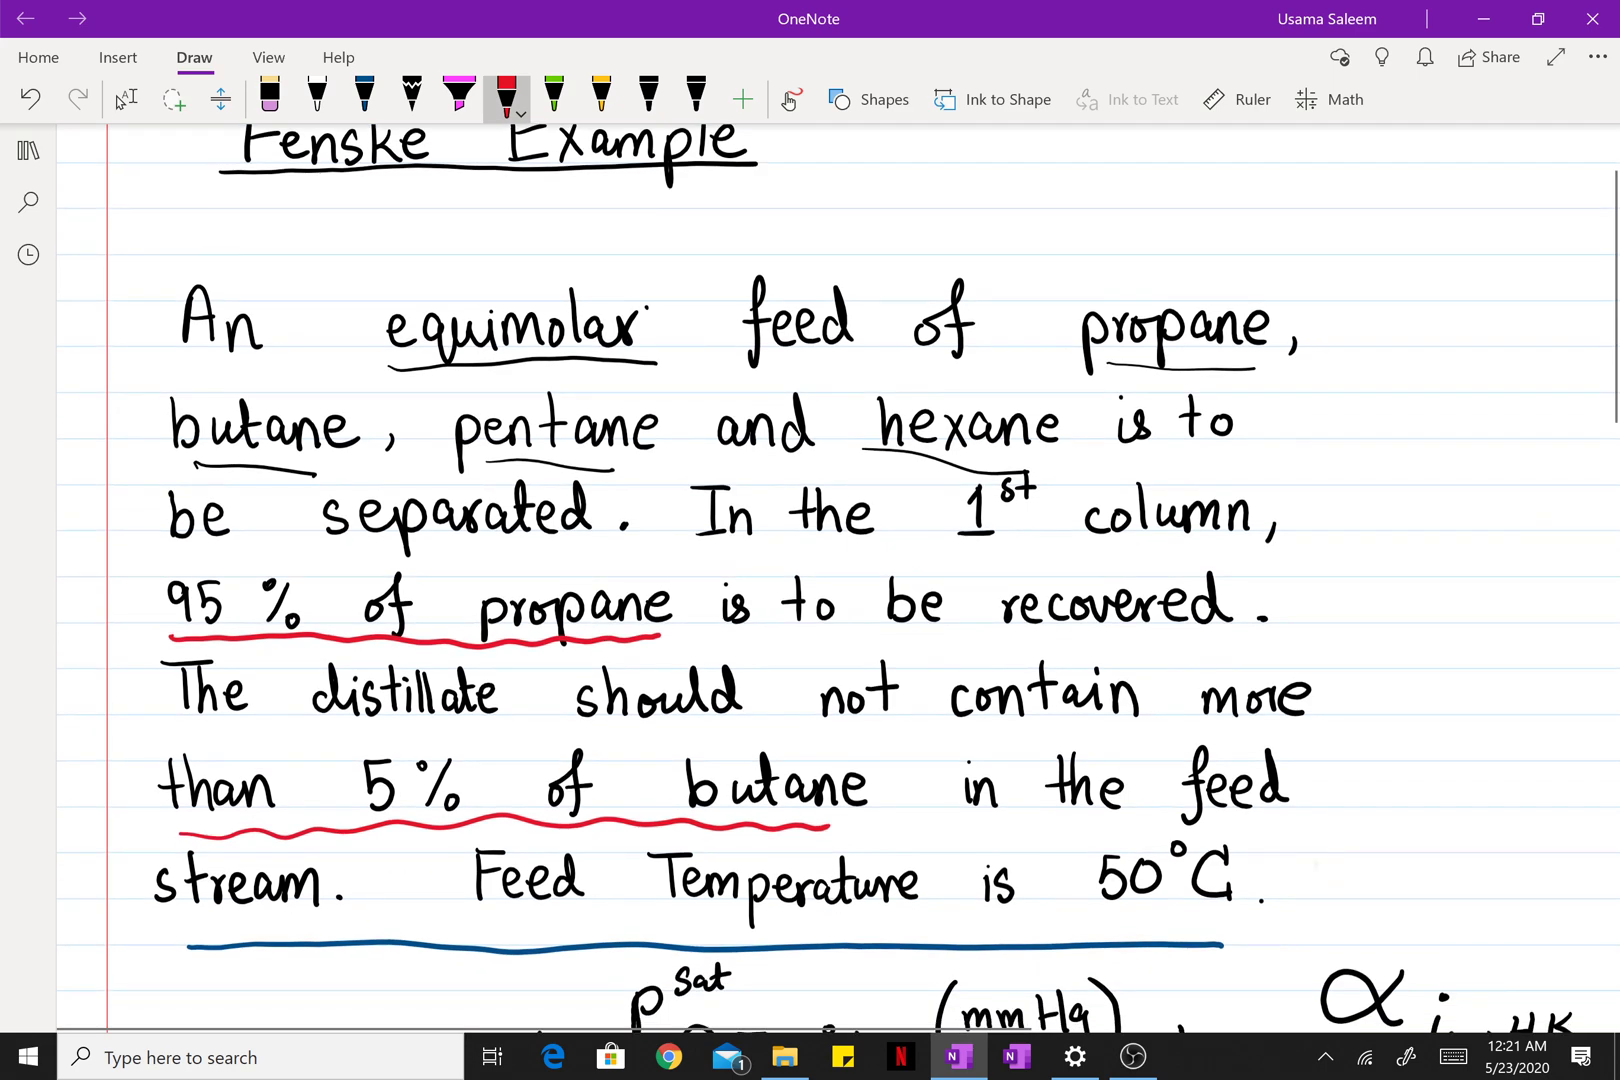
Step: Scroll to the table, dismiss the on-screen keyboard and return to the red pen
scroll(838, 580, down, 2)
click(122, 99)
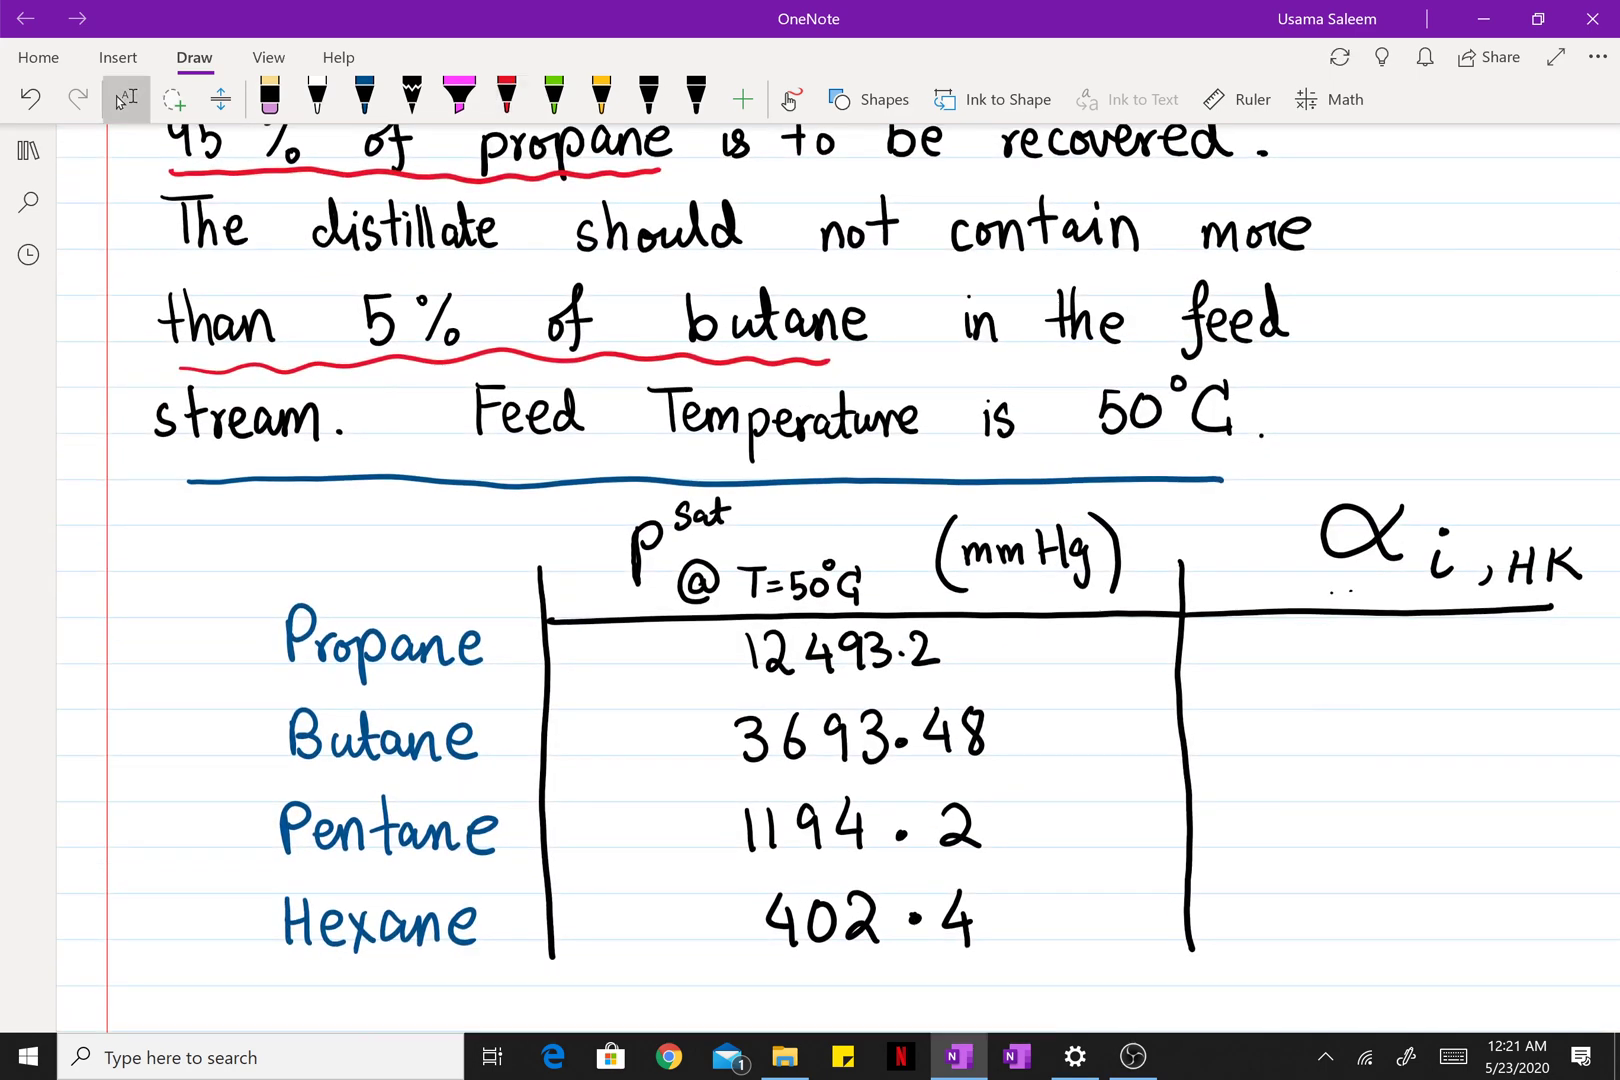
click(1327, 830)
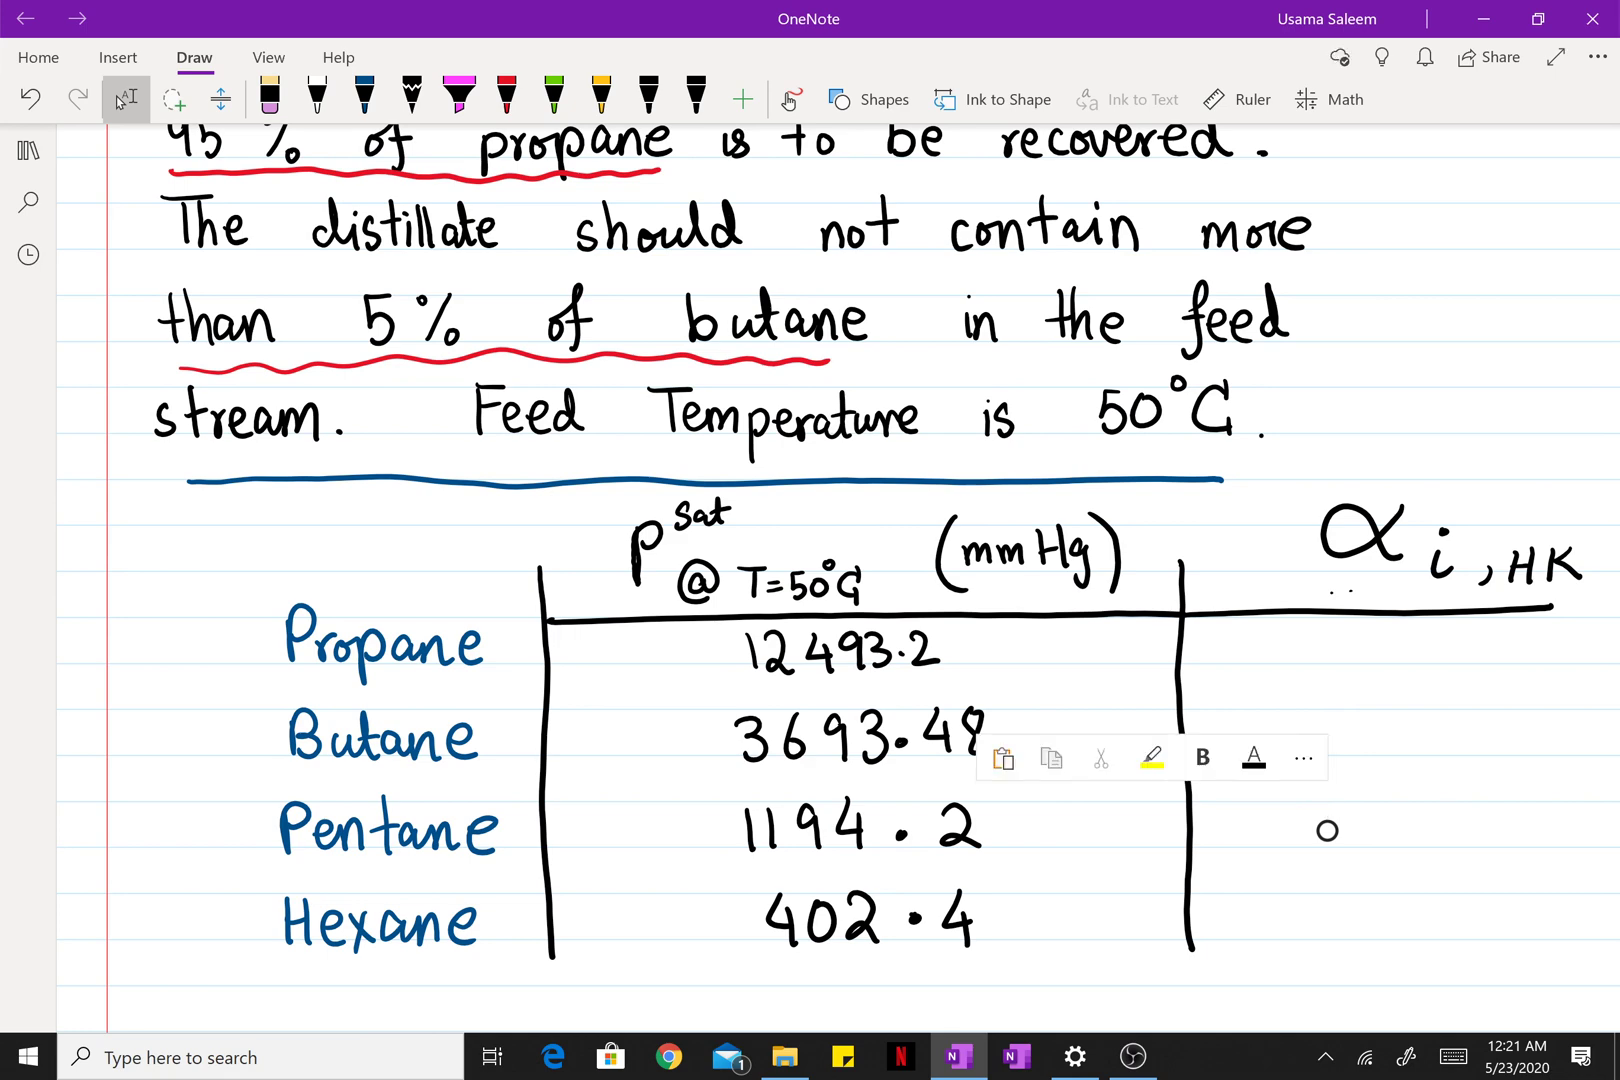
click(1484, 652)
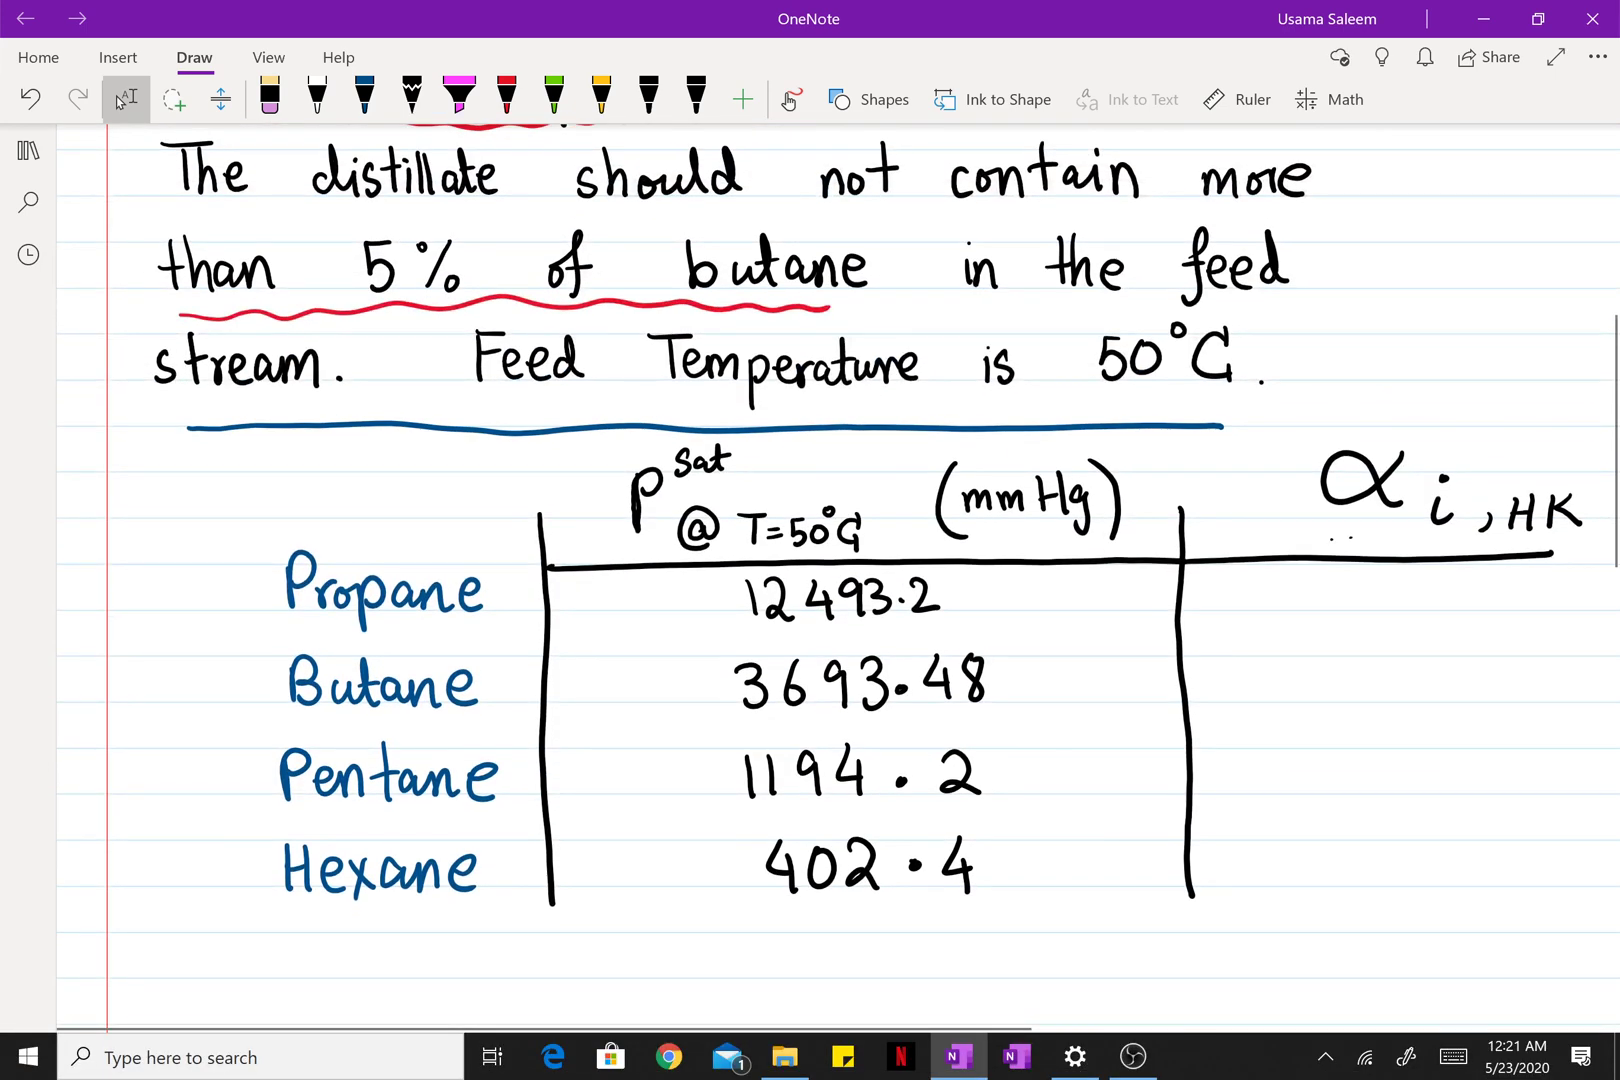
click(507, 95)
Step: Write 'Lightest' left of the table with a downward arrow ending at 'Heaviest'
mouse_move(132, 490)
mouse_down()
mouse_move(147, 519)
mouse_move(157, 498)
mouse_move(175, 513)
mouse_move(168, 531)
mouse_move(230, 498)
mouse_up()
mouse_move(222, 500)
mouse_down()
mouse_move(242, 495)
mouse_move(236, 518)
mouse_up()
mouse_move(262, 468)
mouse_down()
mouse_move(255, 510)
mouse_move(275, 487)
mouse_up()
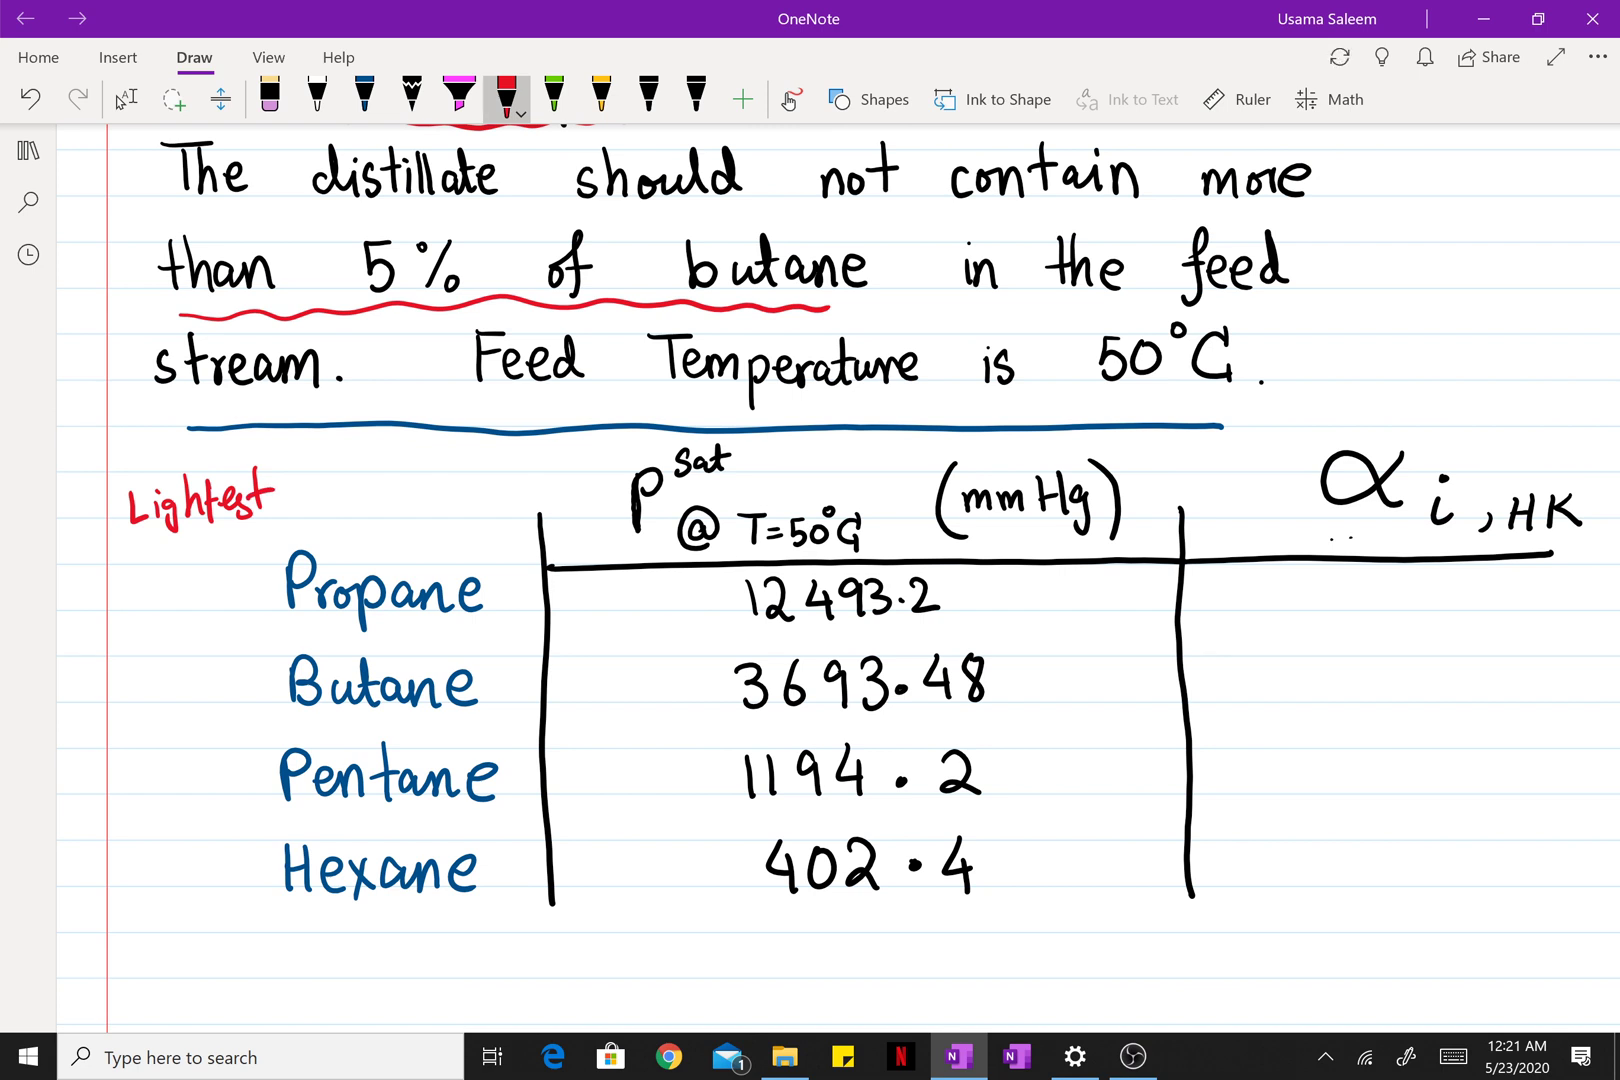
mouse_move(130, 567)
mouse_down()
mouse_move(155, 860)
mouse_move(183, 826)
mouse_up()
drag(108, 936, 111, 983)
drag(110, 960, 133, 955)
mouse_move(133, 935)
mouse_down()
mouse_move(133, 980)
mouse_move(152, 962)
mouse_move(160, 978)
mouse_move(180, 956)
mouse_move(213, 958)
mouse_up()
mouse_move(215, 962)
mouse_down()
mouse_move(219, 983)
mouse_move(258, 966)
mouse_move(247, 981)
mouse_up()
drag(269, 932, 273, 985)
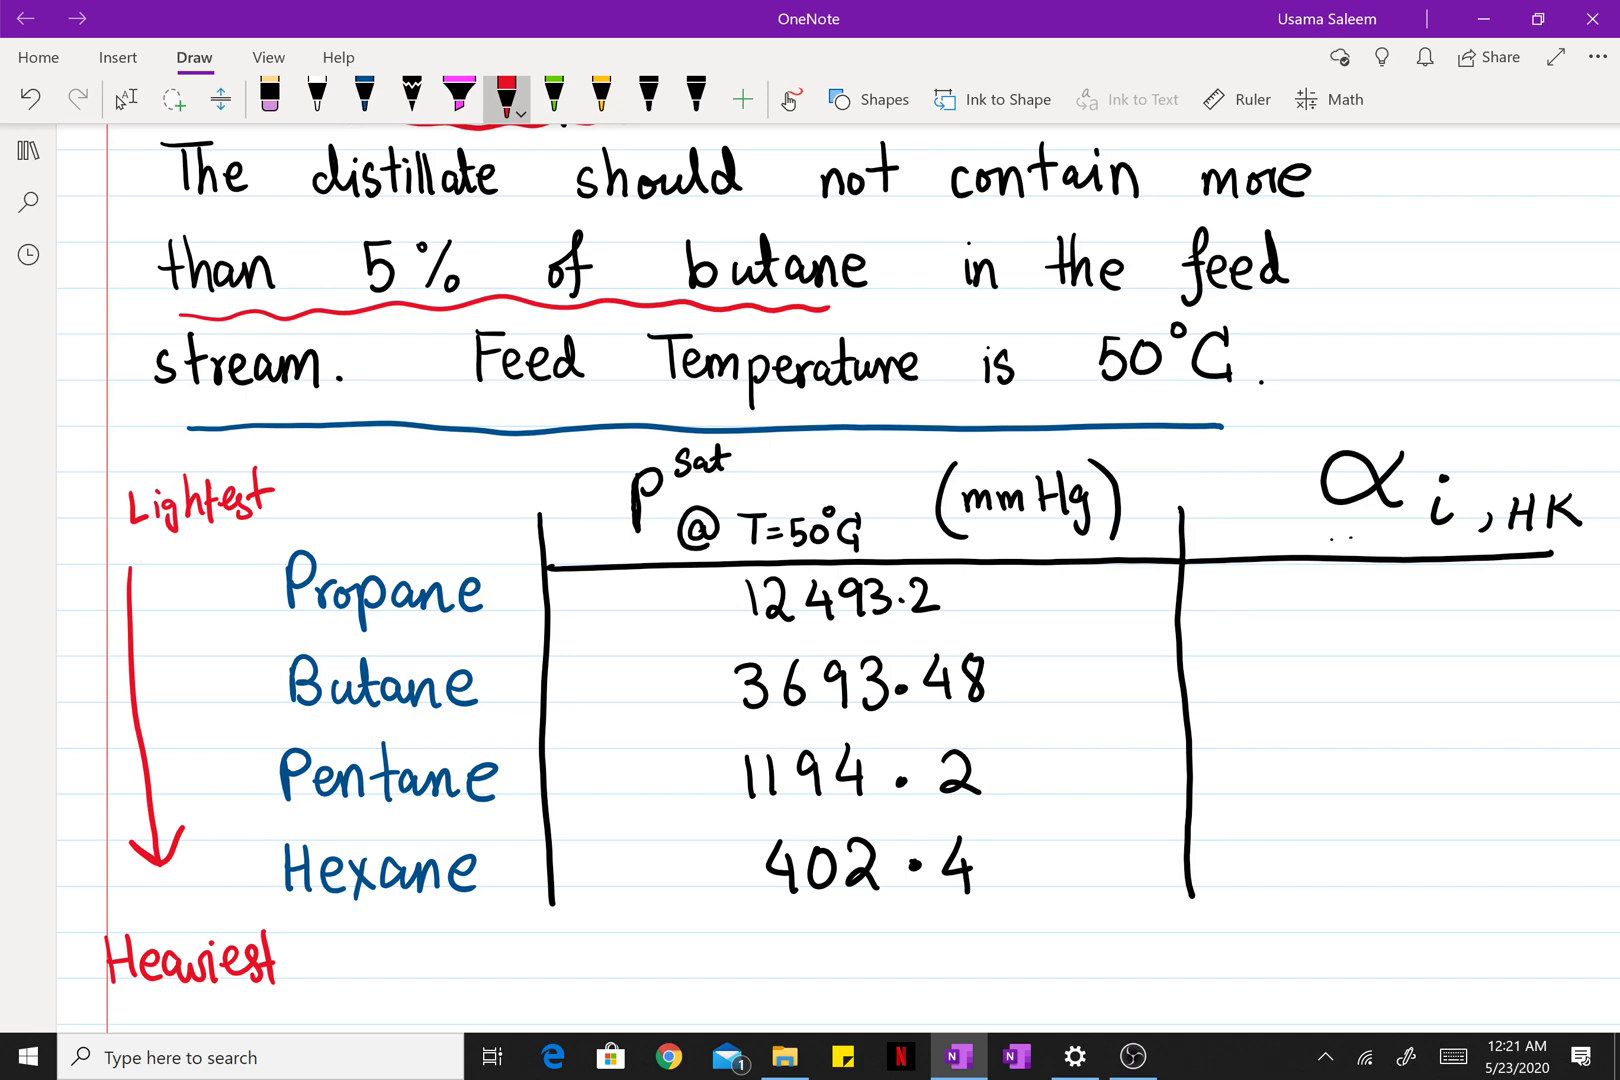
Step: Bracket the value 402.4 and draw an arrow to the note 'Antoine'
mouse_move(728, 905)
mouse_down()
mouse_move(953, 924)
mouse_move(986, 888)
mouse_up()
mouse_move(866, 932)
mouse_down()
mouse_move(886, 986)
mouse_move(915, 980)
mouse_up()
mouse_move(972, 948)
mouse_down()
mouse_move(961, 1004)
mouse_move(993, 1000)
mouse_up()
drag(969, 981, 1024, 999)
drag(1041, 953, 1033, 997)
mouse_move(1023, 975)
mouse_down()
mouse_move(1060, 972)
mouse_move(1077, 1004)
mouse_move(1122, 992)
mouse_up()
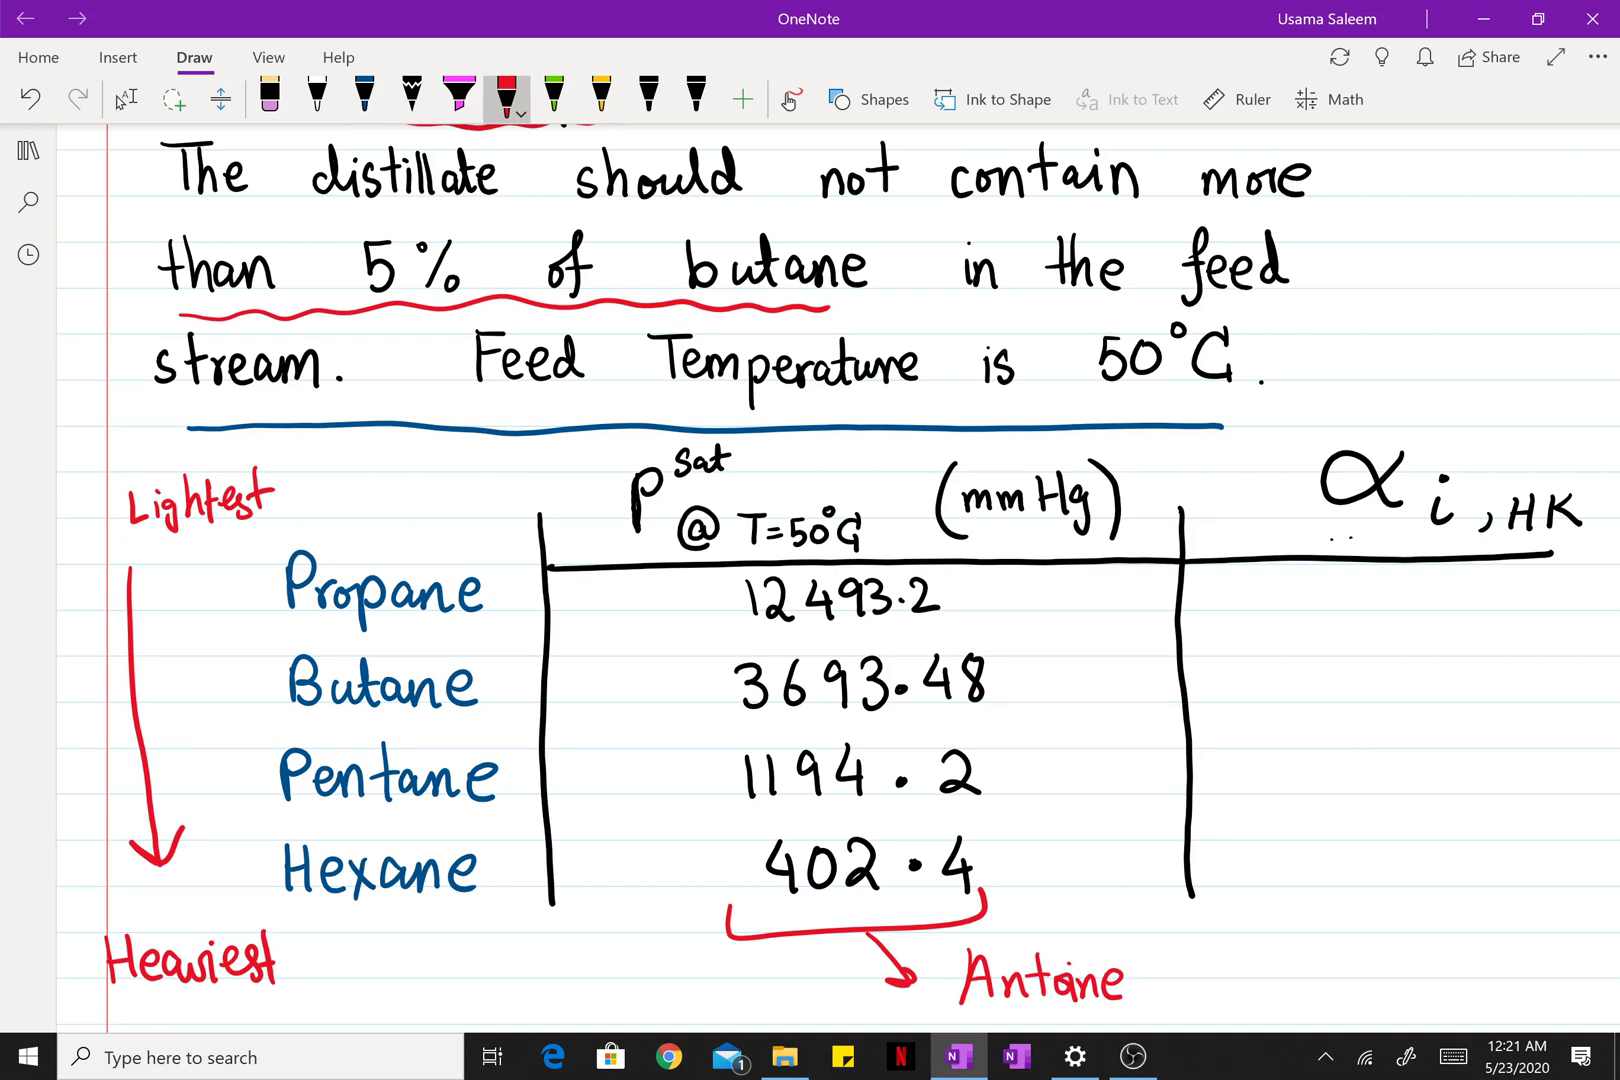
Step: Label Propane '(LK)' and Butane '(HK)', and underline Propane in red
drag(179, 571, 200, 606)
drag(216, 572, 219, 600)
mouse_move(224, 560)
mouse_down()
mouse_move(229, 607)
mouse_move(162, 579)
mouse_move(184, 698)
mouse_up()
mouse_move(185, 680)
mouse_down()
mouse_move(202, 679)
mouse_move(201, 699)
mouse_up()
drag(214, 660, 215, 699)
drag(232, 662, 217, 682)
drag(218, 681, 238, 714)
drag(170, 655, 168, 718)
drag(275, 628, 502, 624)
Step: Label both Pentane and Hexane as '(HNK)' beside the table
drag(172, 756, 166, 803)
drag(178, 768, 180, 795)
drag(184, 778, 201, 790)
drag(204, 766, 220, 792)
mouse_move(230, 760)
mouse_down()
mouse_move(232, 792)
mouse_move(246, 790)
mouse_up()
drag(248, 755, 250, 800)
drag(194, 820, 199, 860)
drag(199, 842, 215, 856)
drag(224, 830, 238, 854)
mouse_move(238, 852)
mouse_down()
mouse_move(240, 826)
mouse_move(249, 848)
mouse_up()
drag(258, 823, 260, 848)
drag(252, 813, 253, 866)
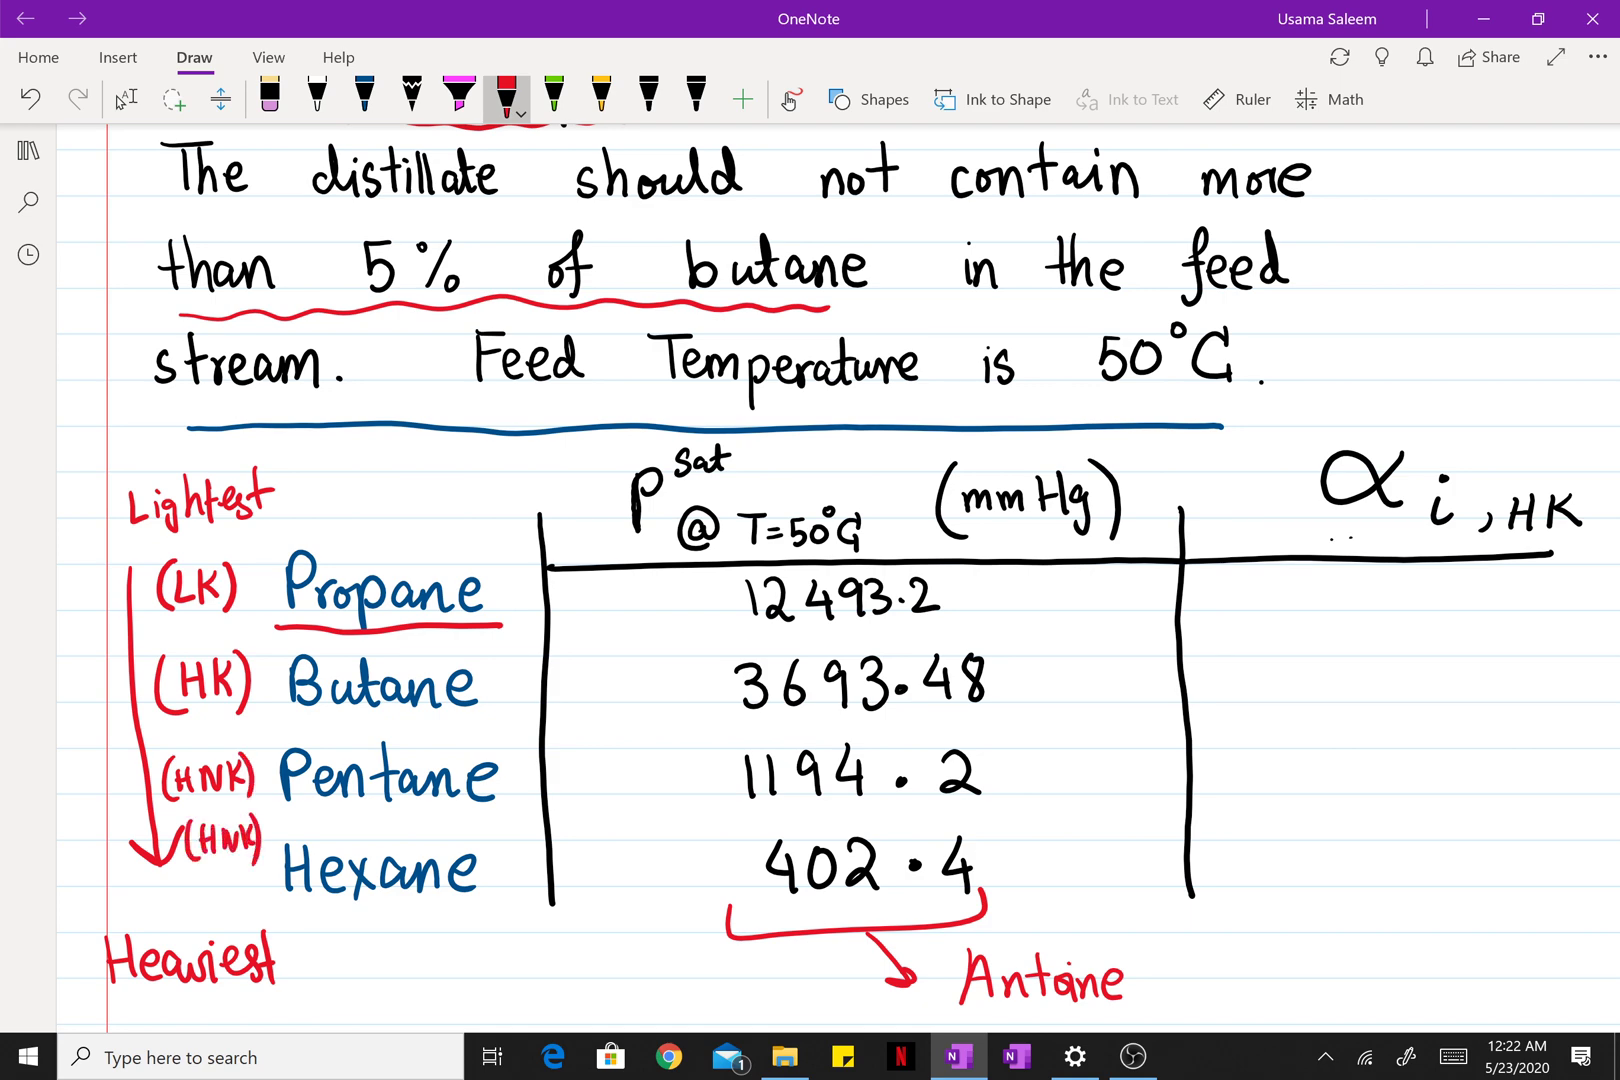
scroll(838, 580, right, 2)
click(122, 99)
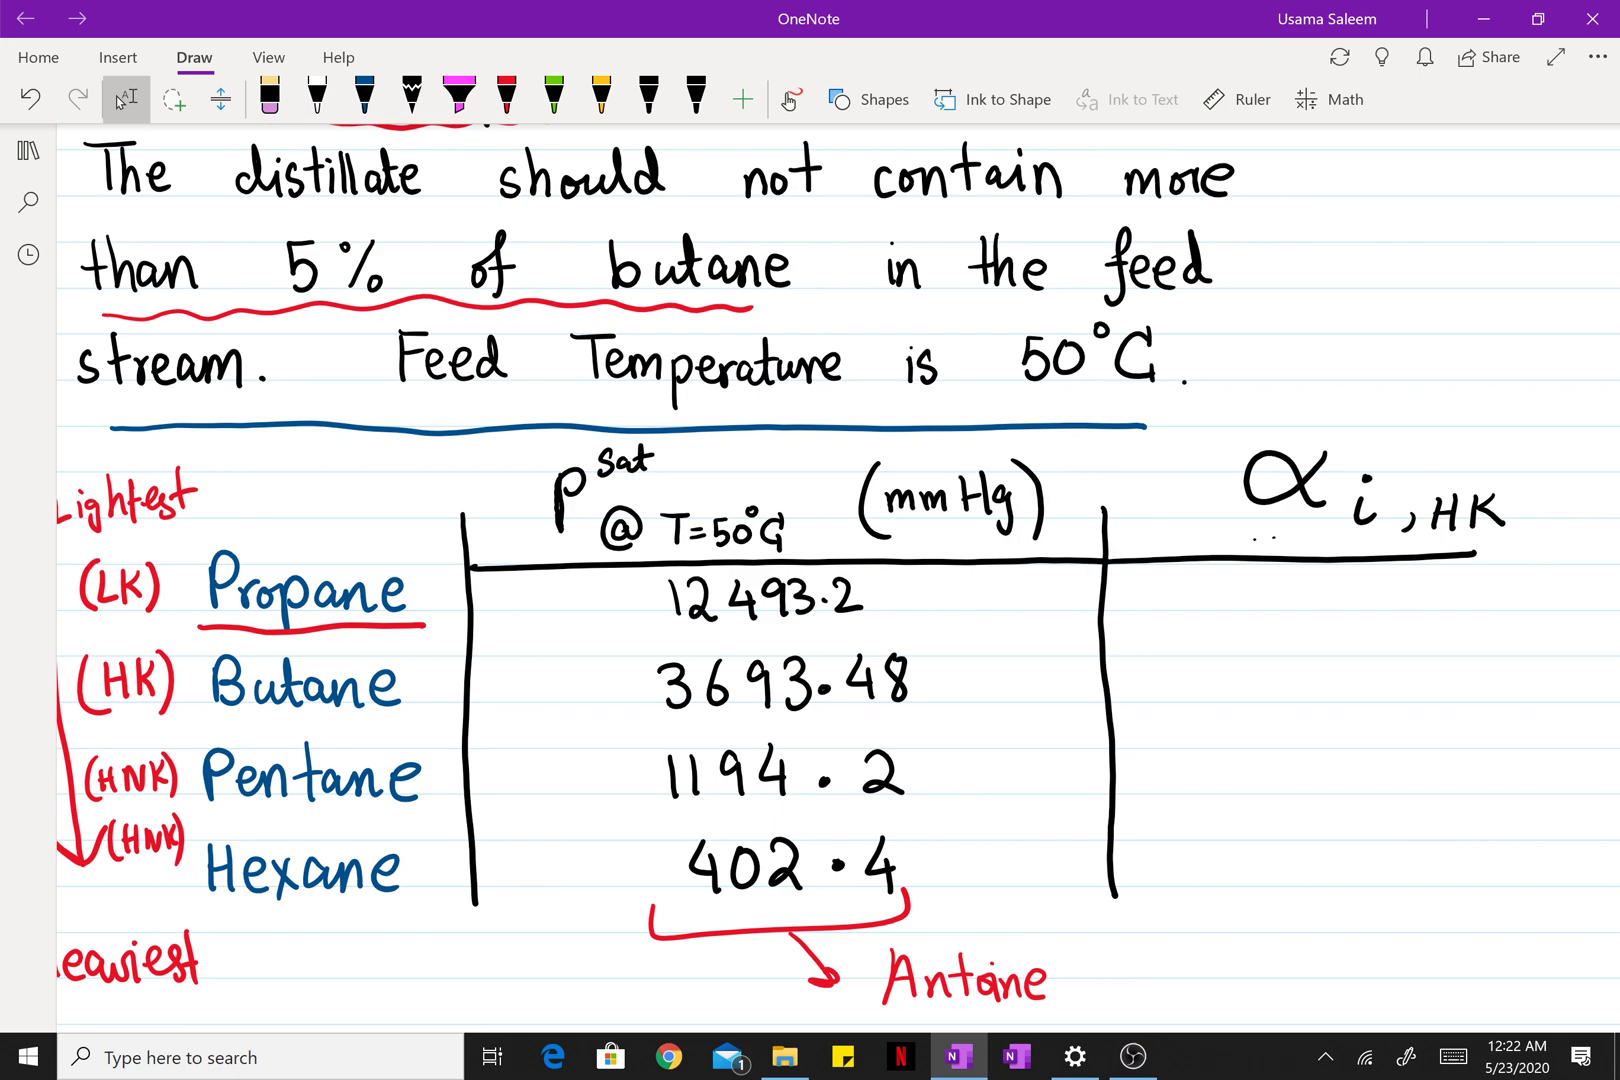
Step: Review the α_ij formula further down, return to the table, and select the red pen
scroll(838, 580, down, 1)
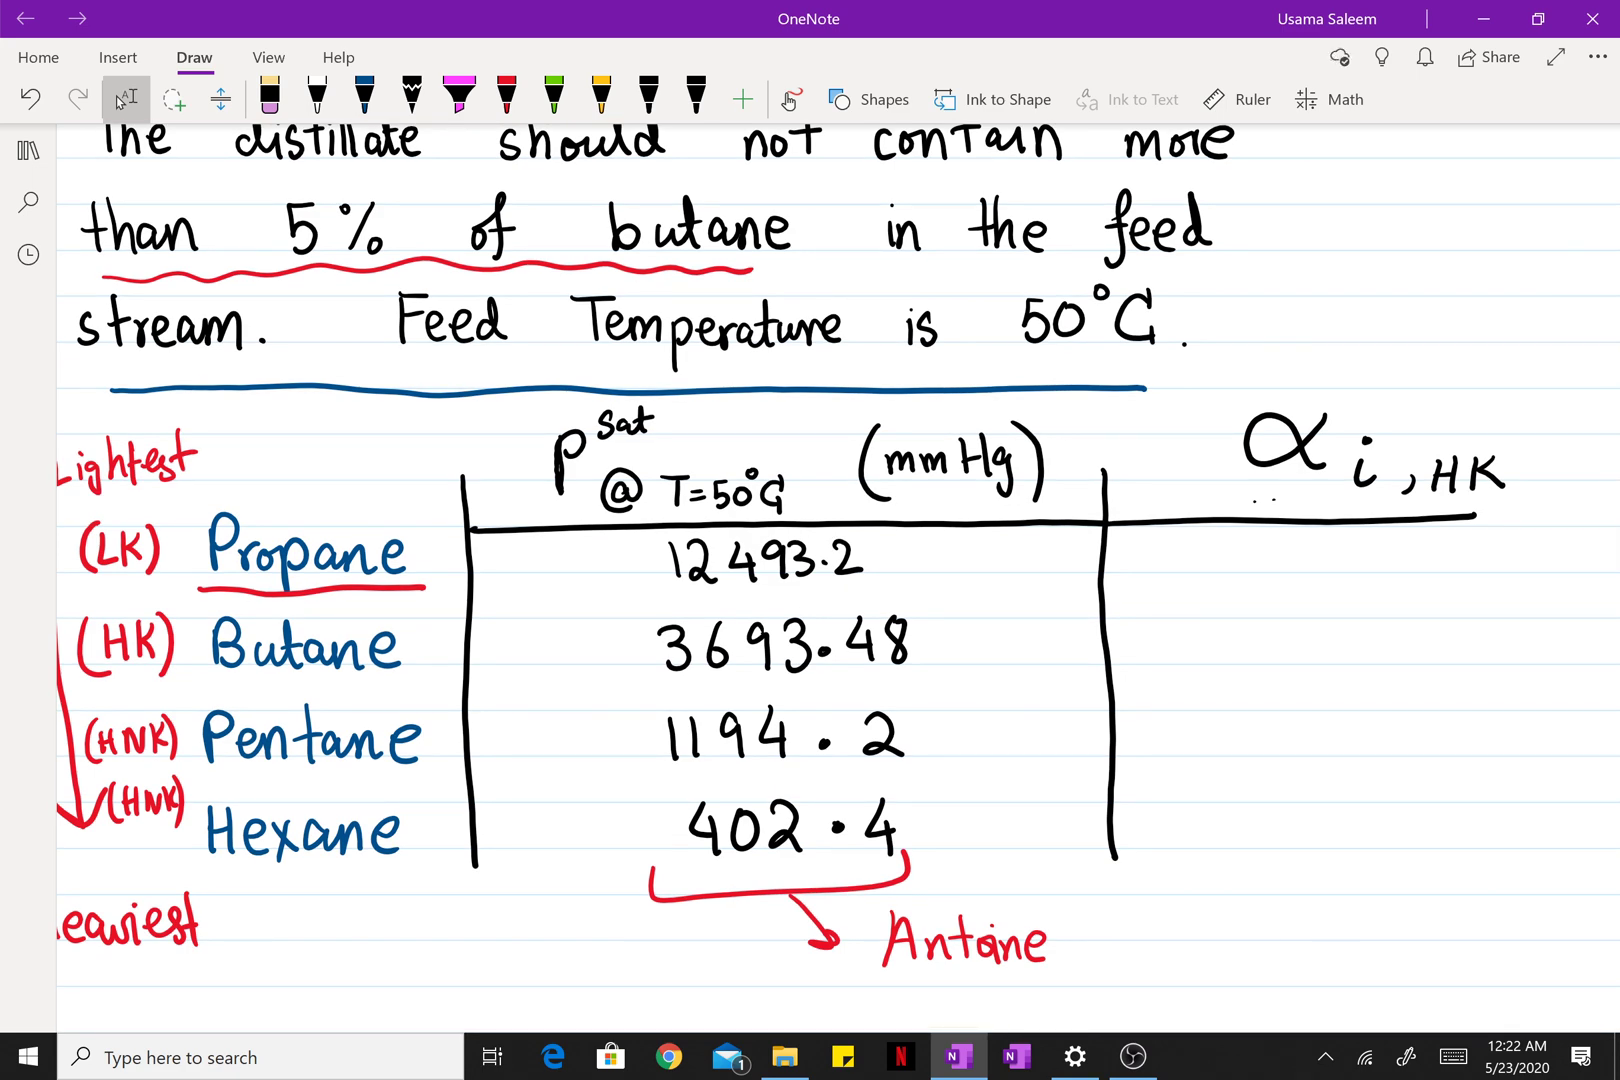
scroll(838, 580, down, 1)
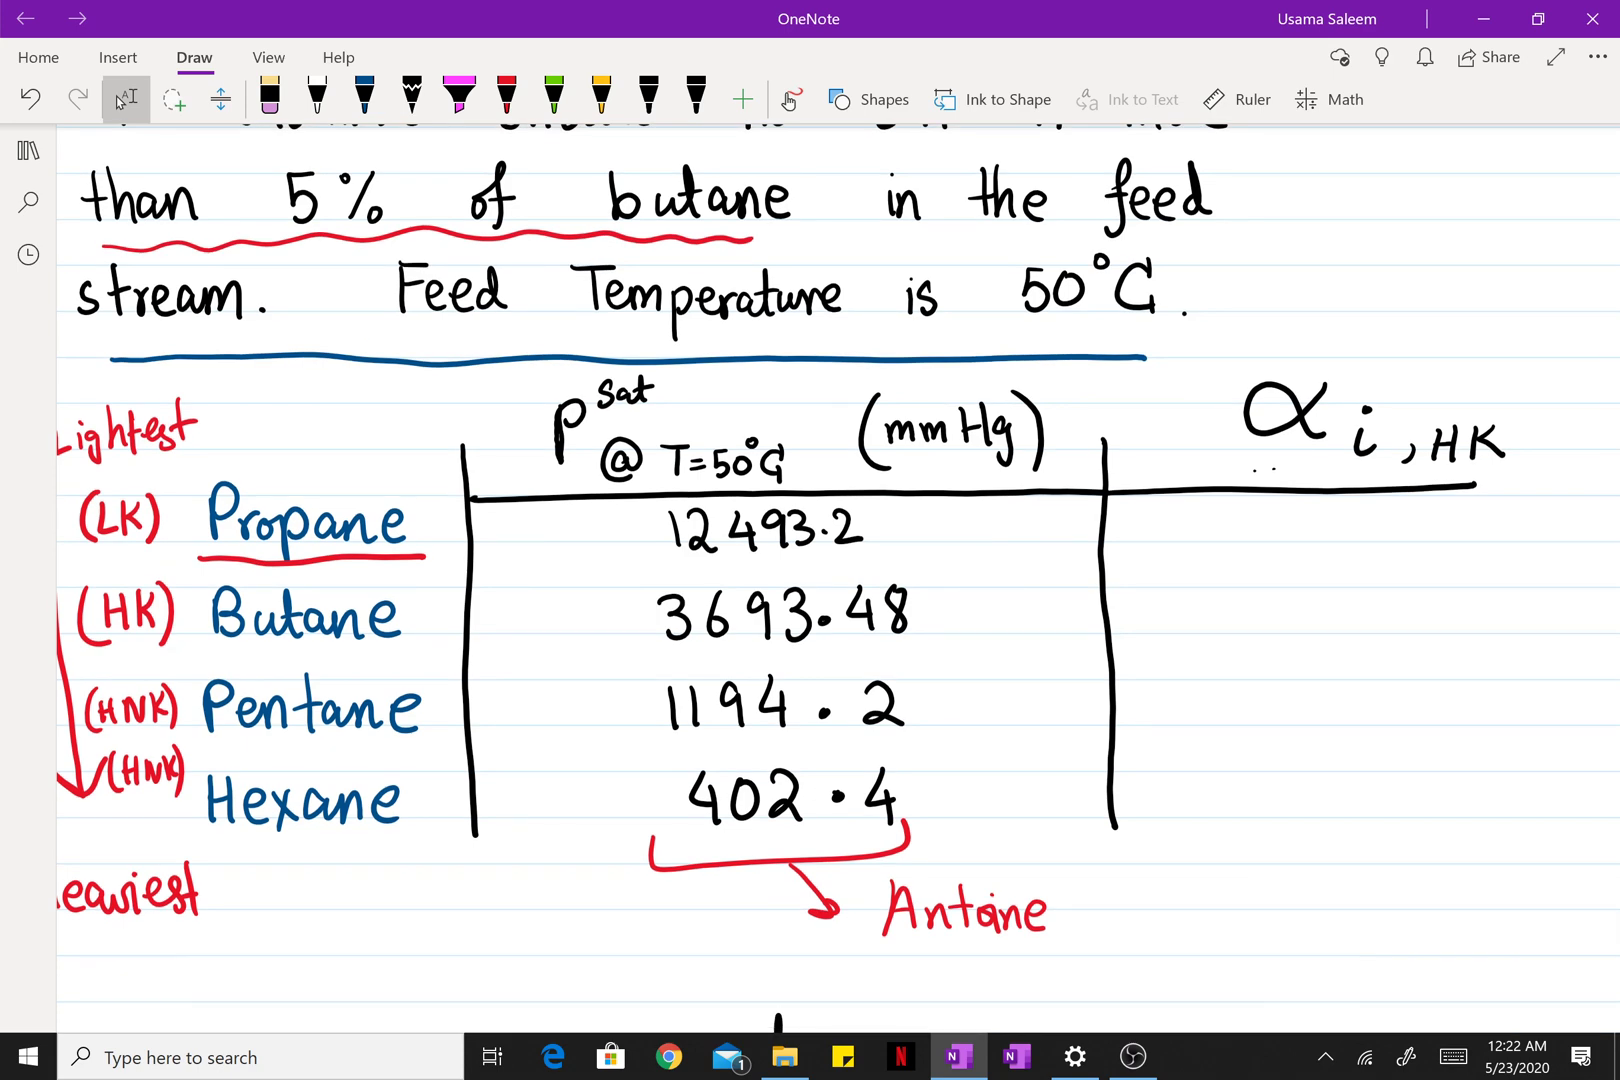
scroll(838, 580, down, 4)
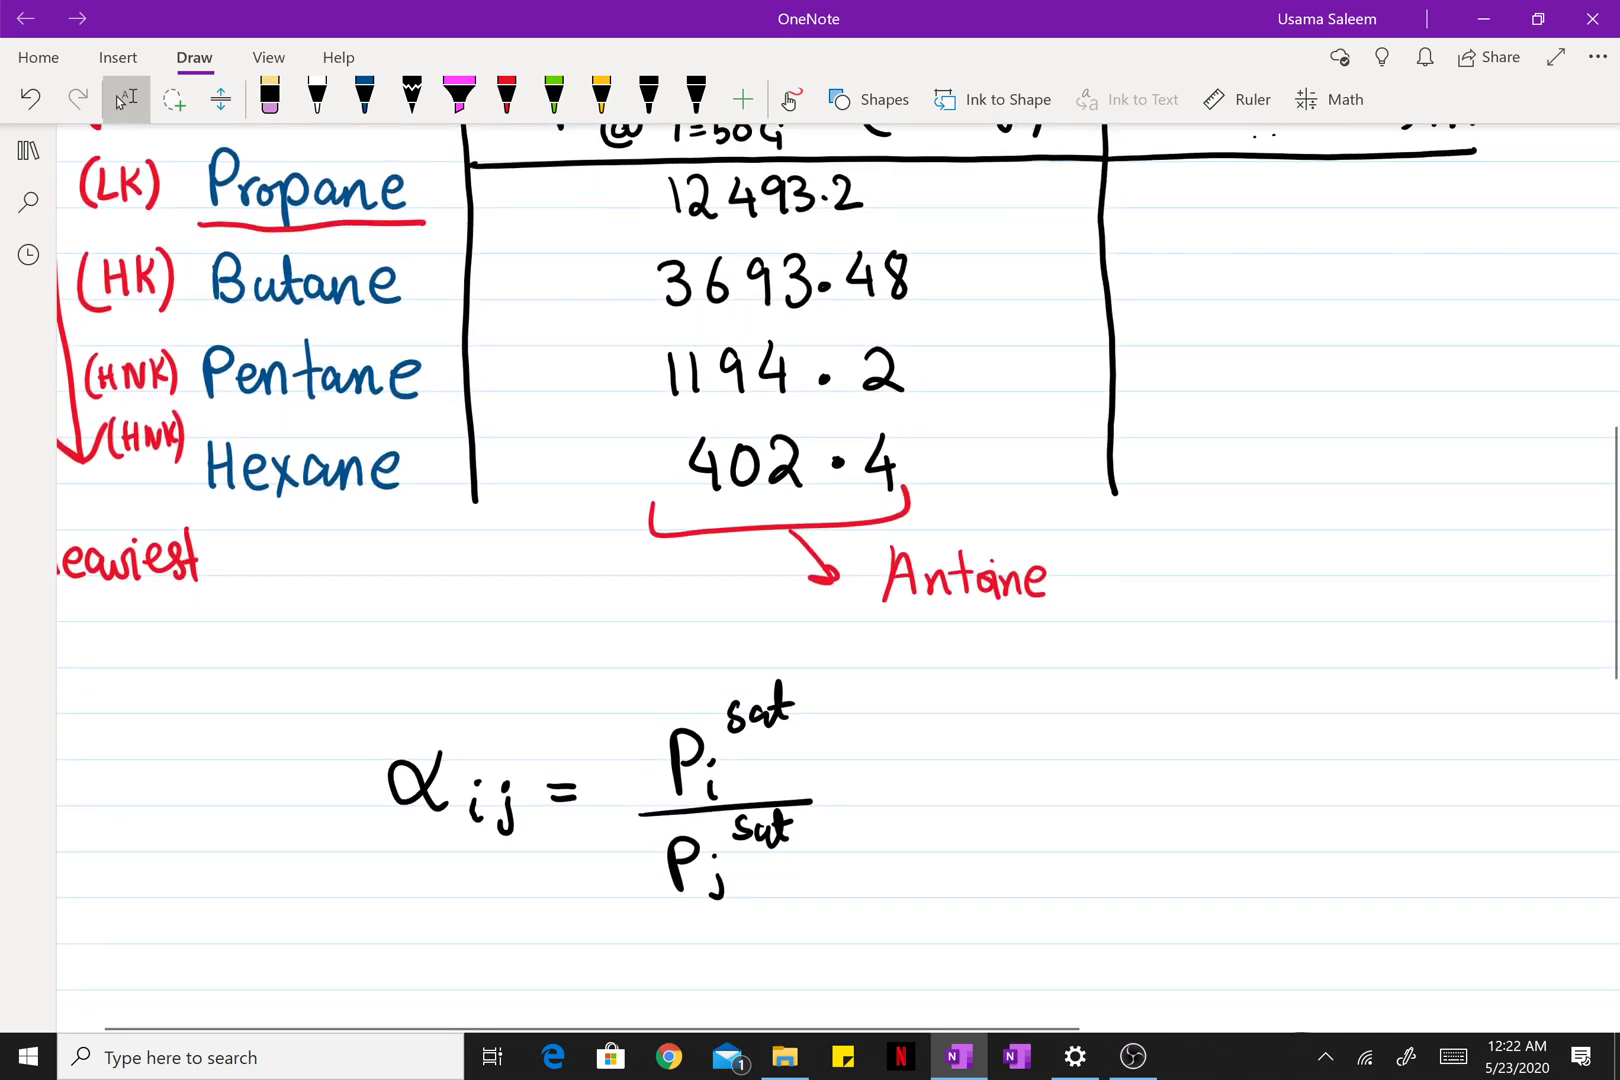
scroll(838, 580, up, 1)
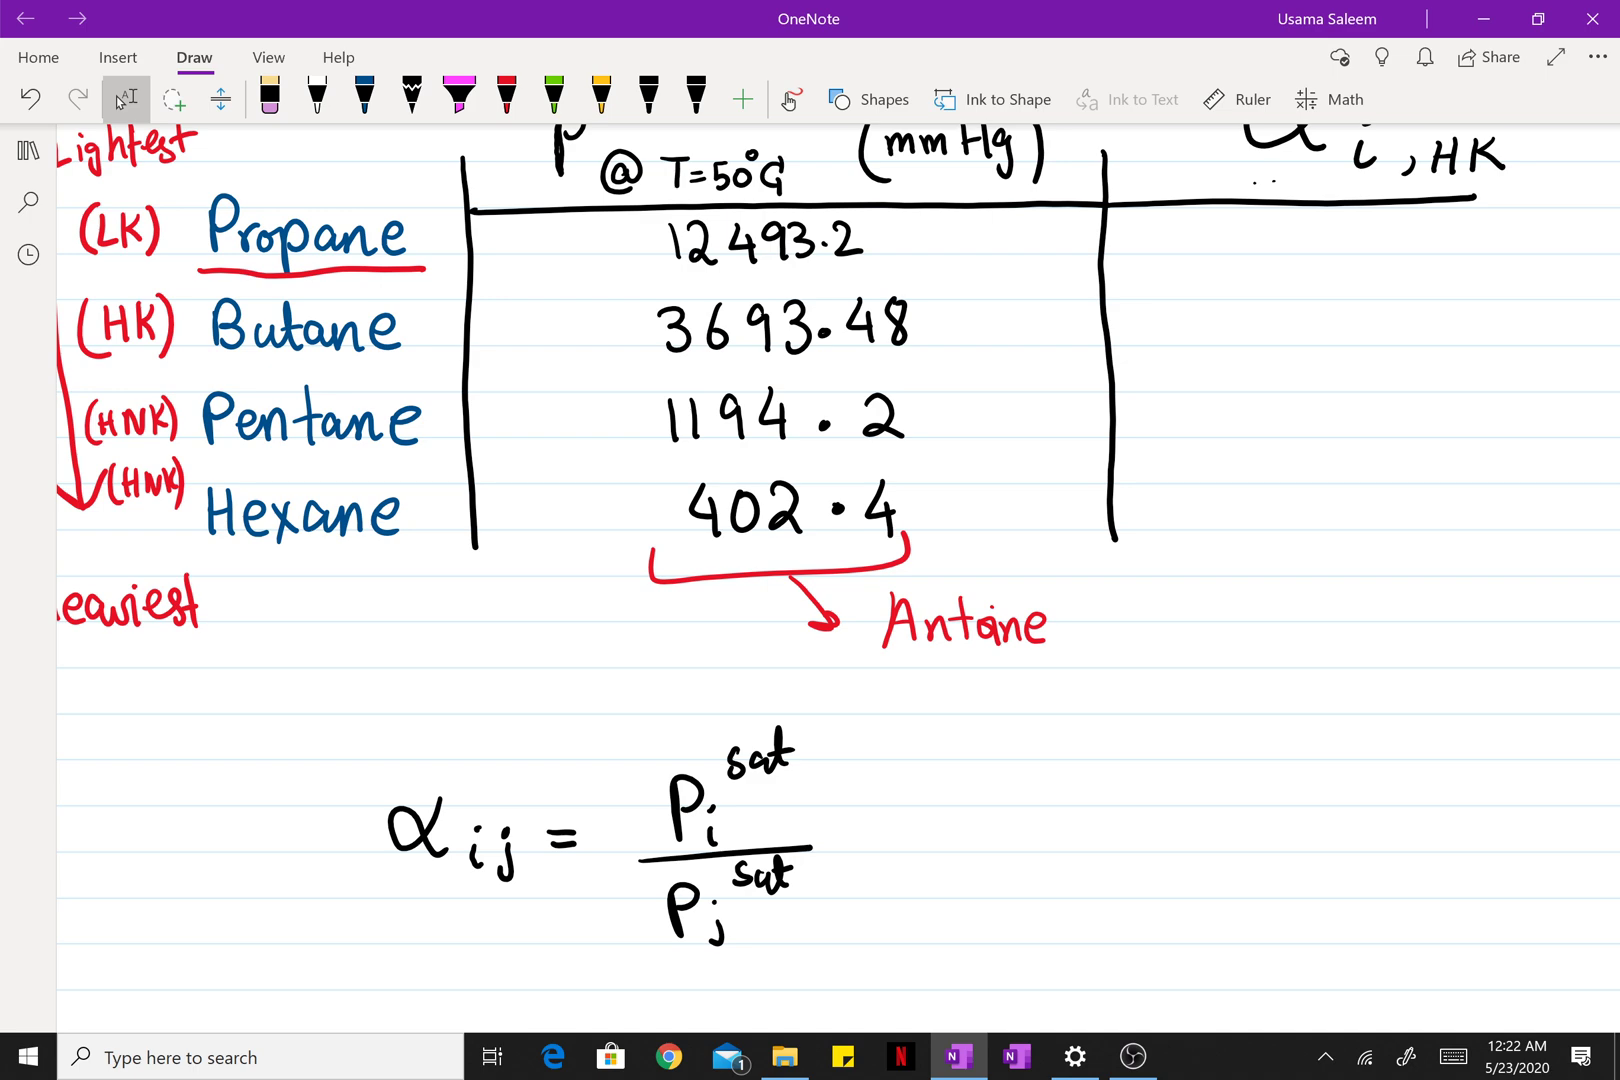
scroll(838, 580, up, 3)
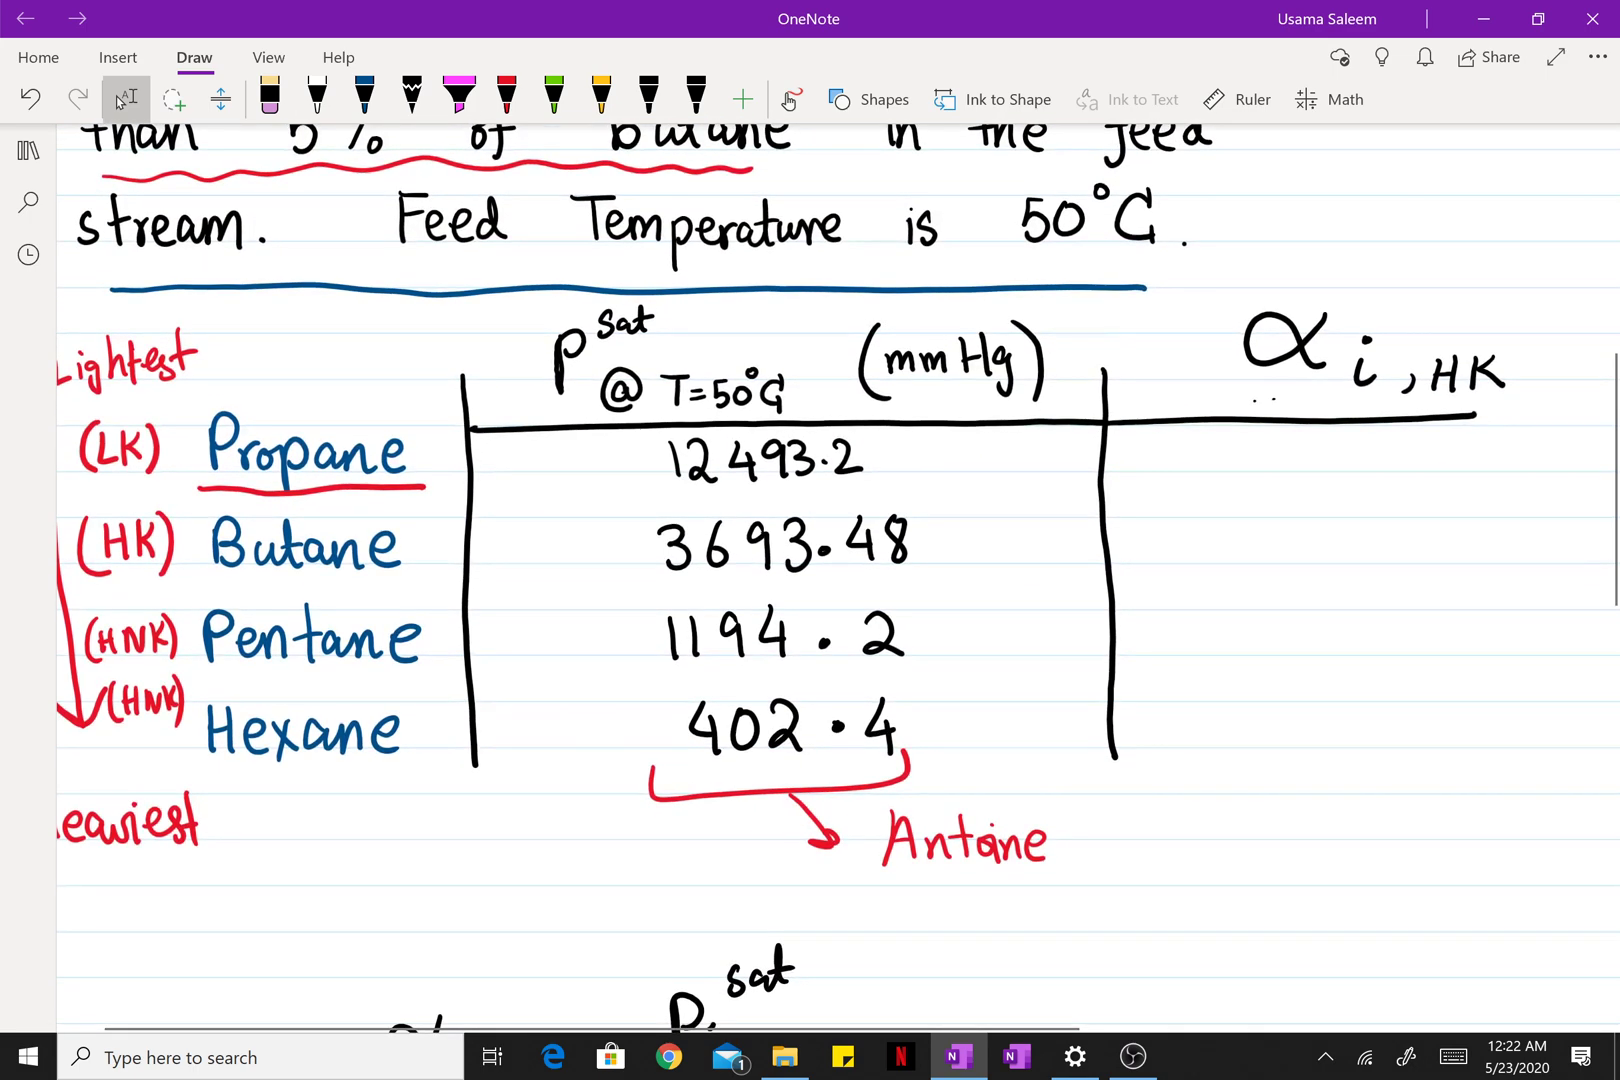
click(507, 97)
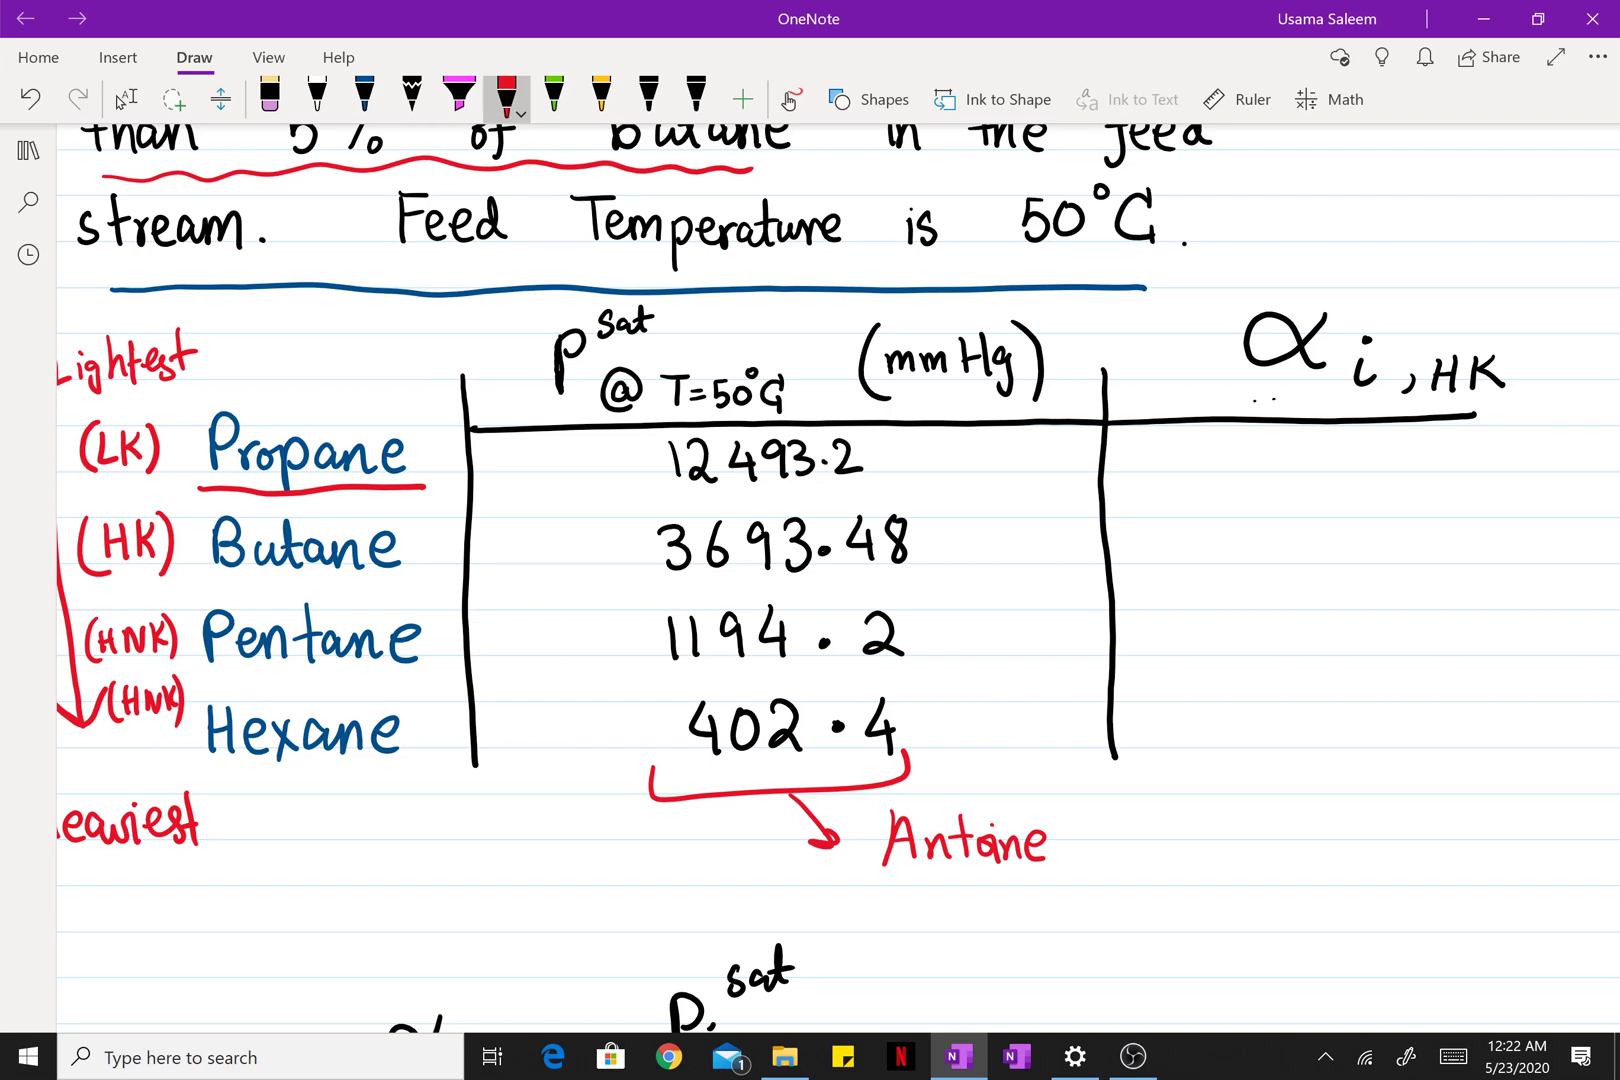
Step: Write 3.38 for Propane and 1 for Butane in the α i,HK column
mouse_move(1265, 440)
mouse_down()
mouse_move(1288, 462)
mouse_move(1268, 490)
mouse_up()
drag(1303, 473, 1313, 473)
mouse_move(1323, 437)
mouse_down()
mouse_move(1345, 456)
mouse_move(1330, 484)
mouse_up()
drag(1362, 438, 1378, 440)
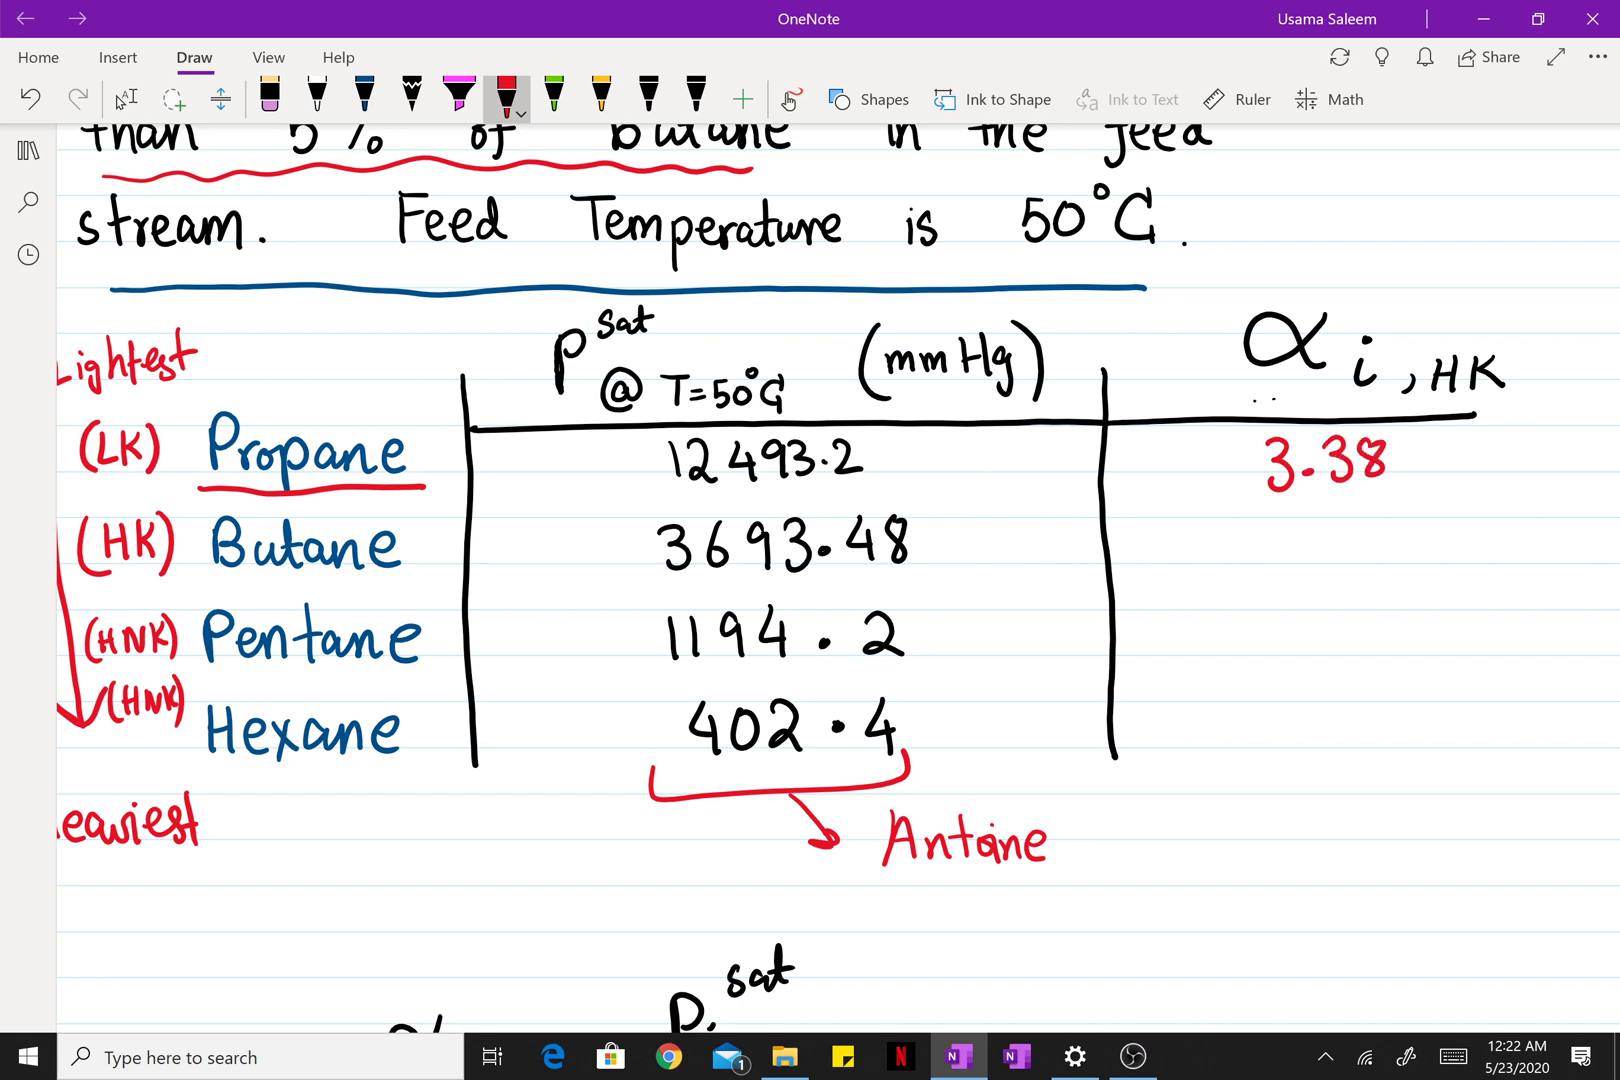
mouse_move(1336, 512)
mouse_down()
mouse_move(1338, 552)
mouse_move(1334, 519)
mouse_move(1366, 553)
mouse_up()
Step: Write 0.323 for Pentane and 0.109 for Hexane in the α i,HK column
mouse_move(1258, 614)
mouse_down()
mouse_move(1338, 626)
mouse_move(1318, 648)
mouse_move(1385, 650)
mouse_up()
click(1288, 641)
drag(1398, 608, 1396, 656)
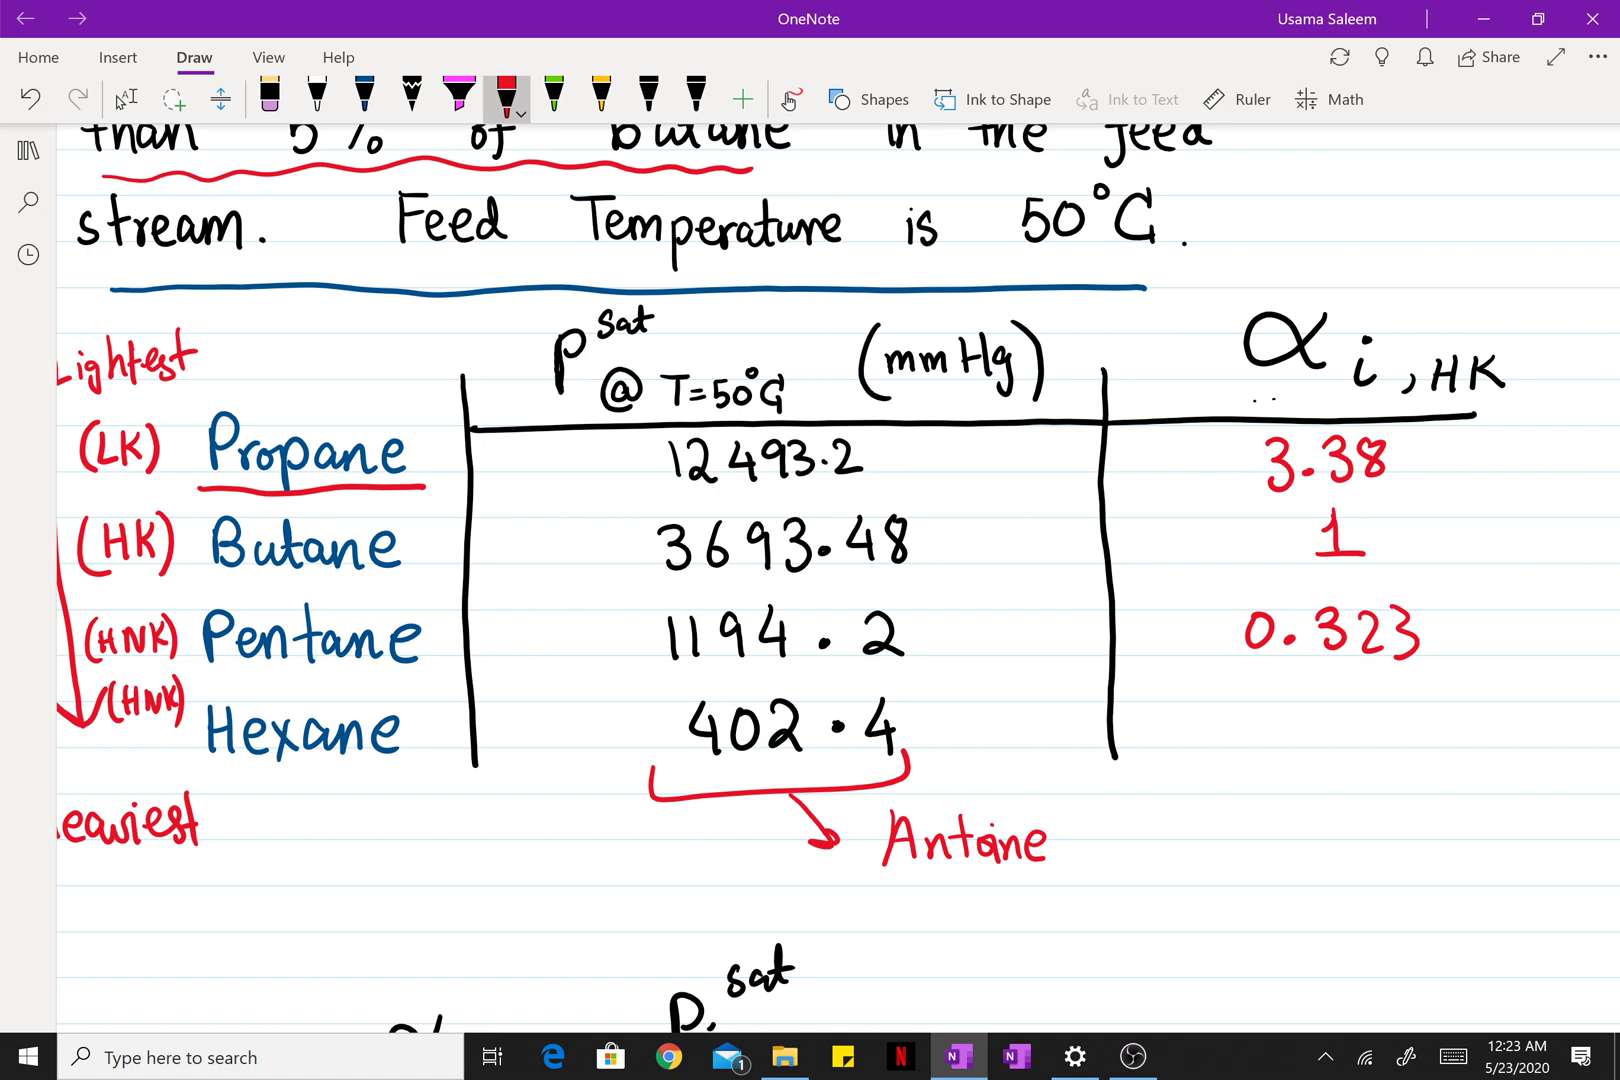
mouse_move(1244, 708)
mouse_down()
mouse_move(1276, 734)
mouse_move(1320, 702)
mouse_move(1322, 740)
mouse_up()
click(1274, 729)
mouse_move(1345, 703)
mouse_down()
mouse_move(1331, 735)
mouse_move(1350, 703)
mouse_up()
drag(1385, 700, 1390, 745)
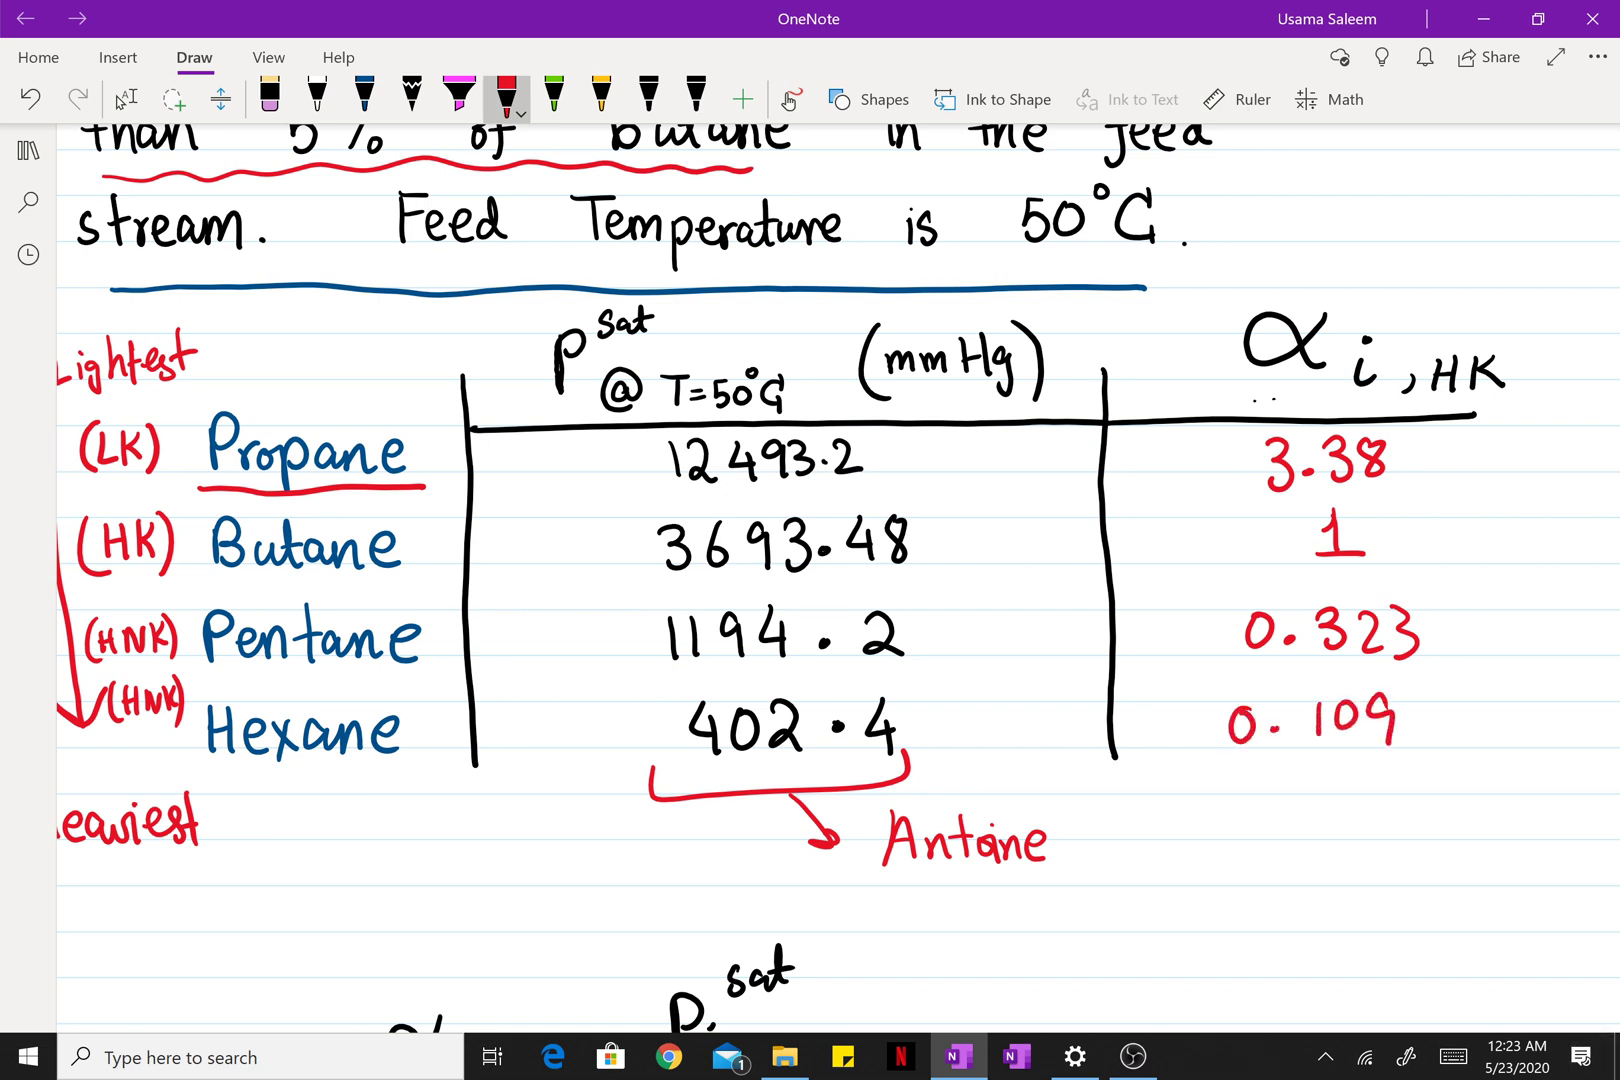
scroll(838, 580, up, 1)
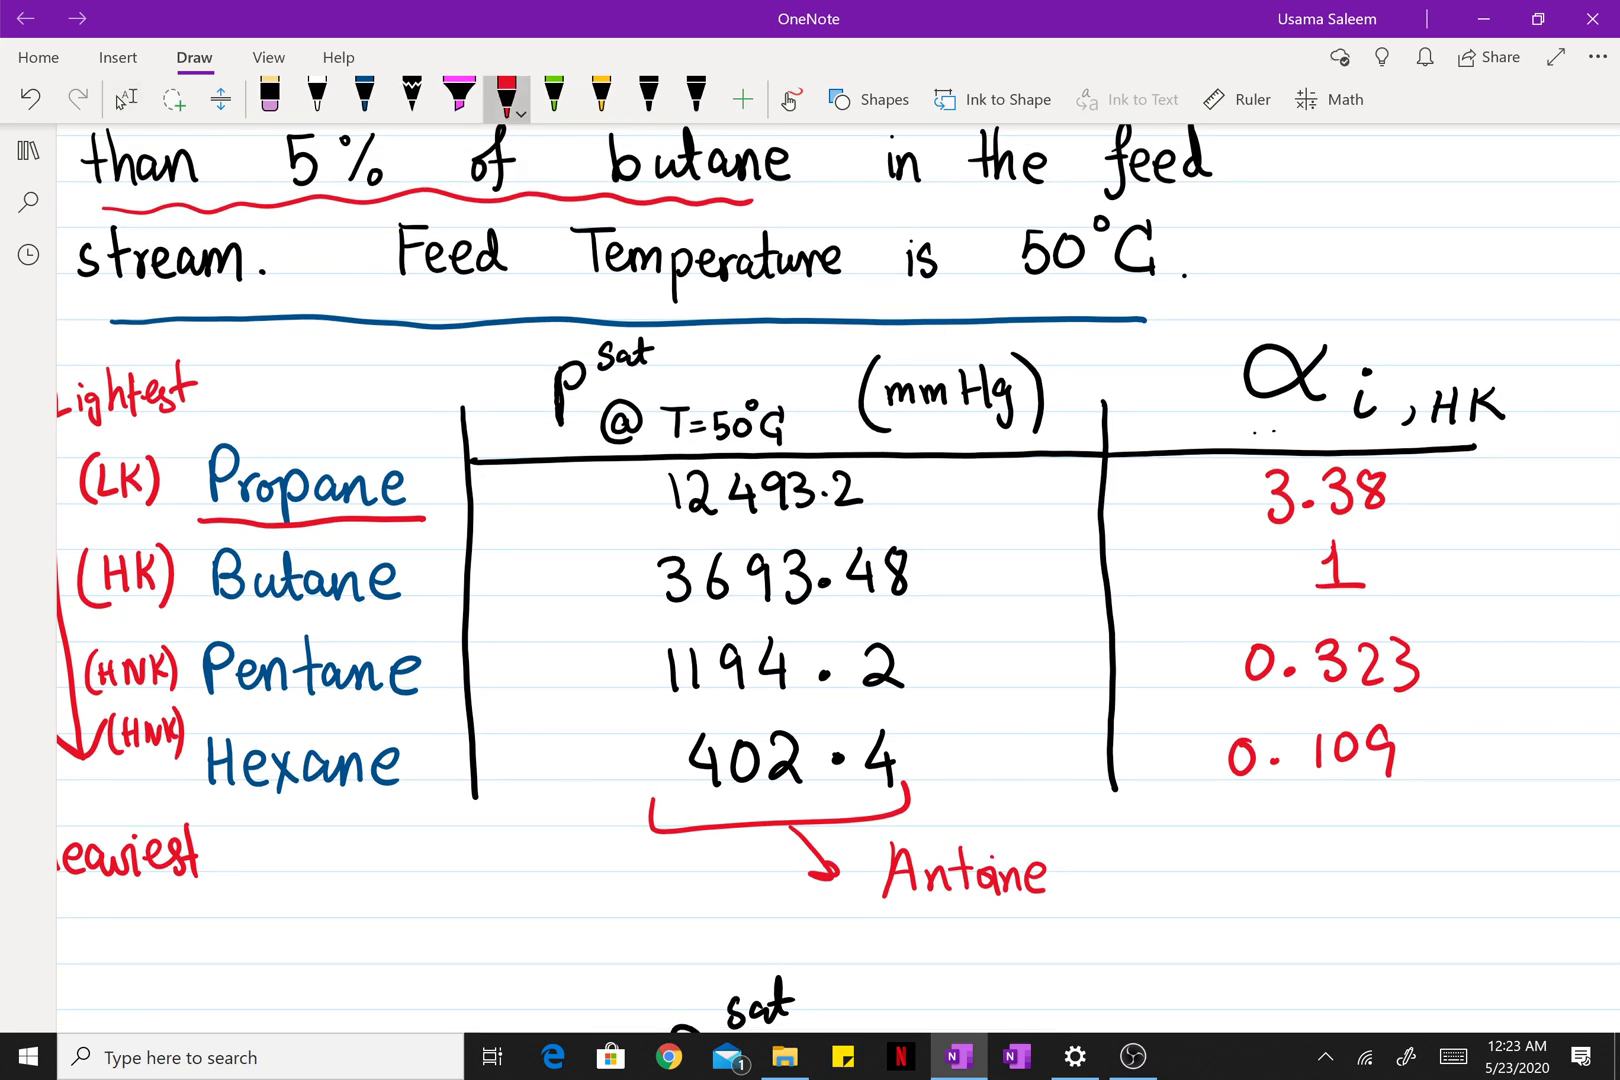
Step: Underline α_LK,HK in red and add question marks over both Nmin numerator fractions
scroll(838, 580, down, 10)
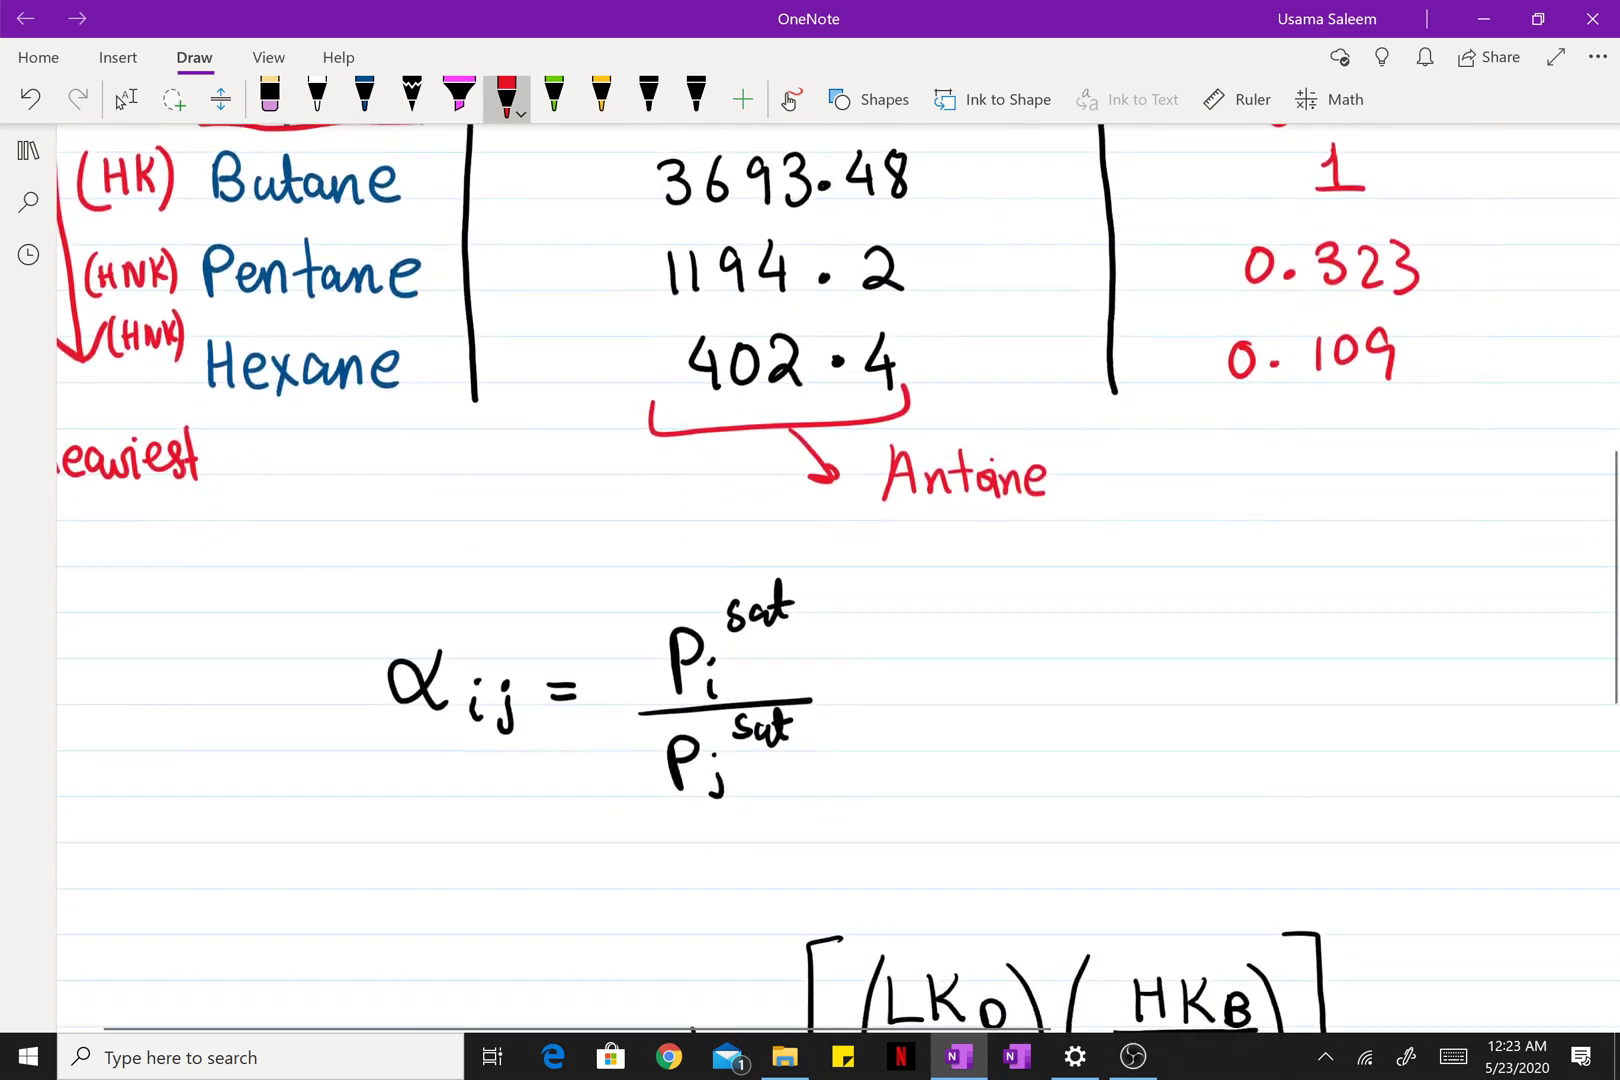
click(124, 98)
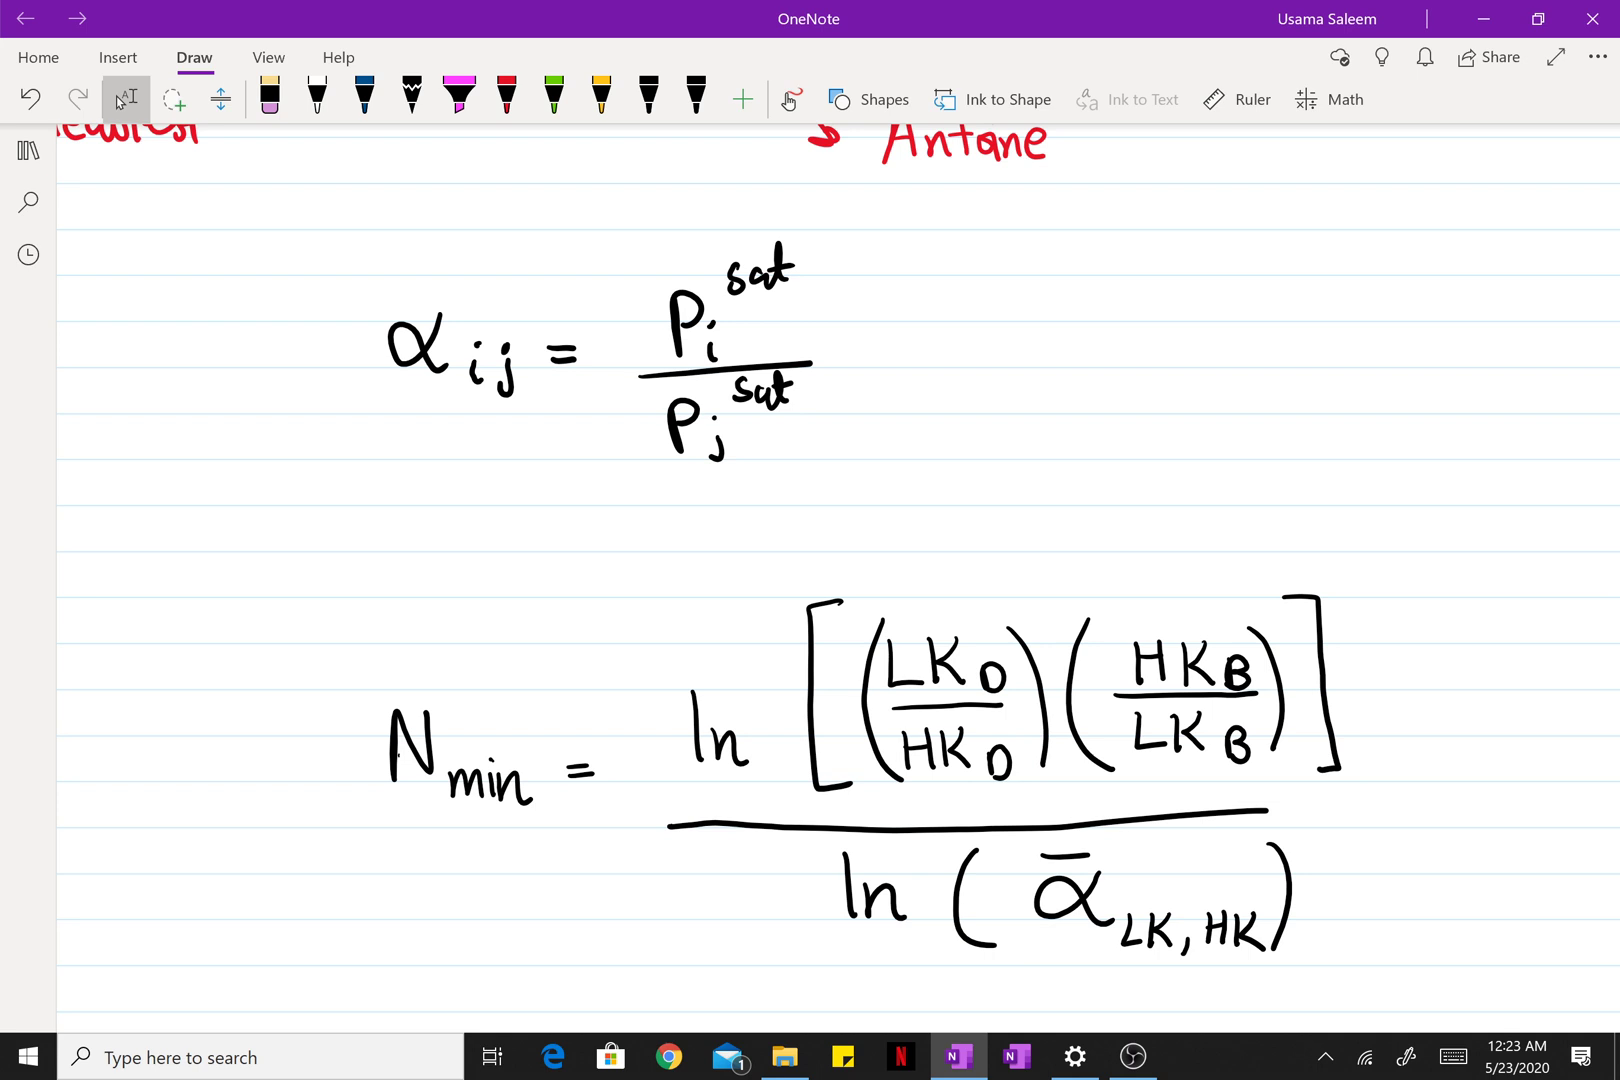
key(Escape)
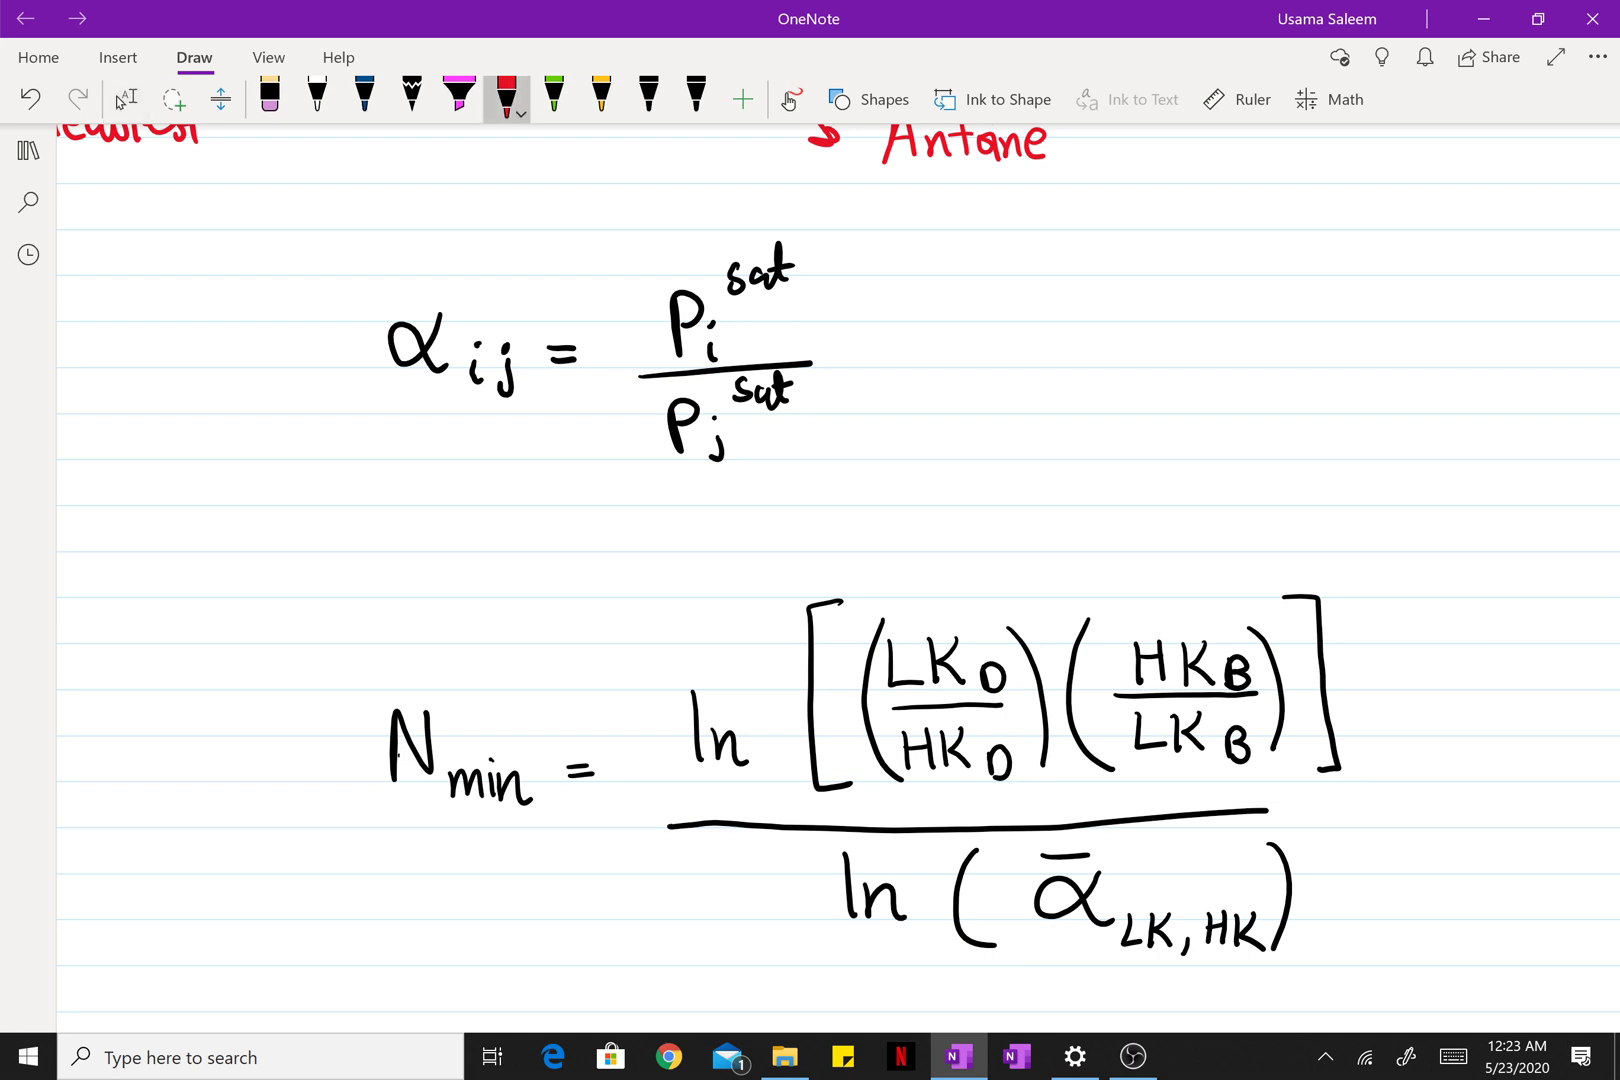
mouse_move(1017, 932)
mouse_down()
mouse_move(1083, 963)
mouse_move(1243, 959)
mouse_move(1277, 940)
mouse_up()
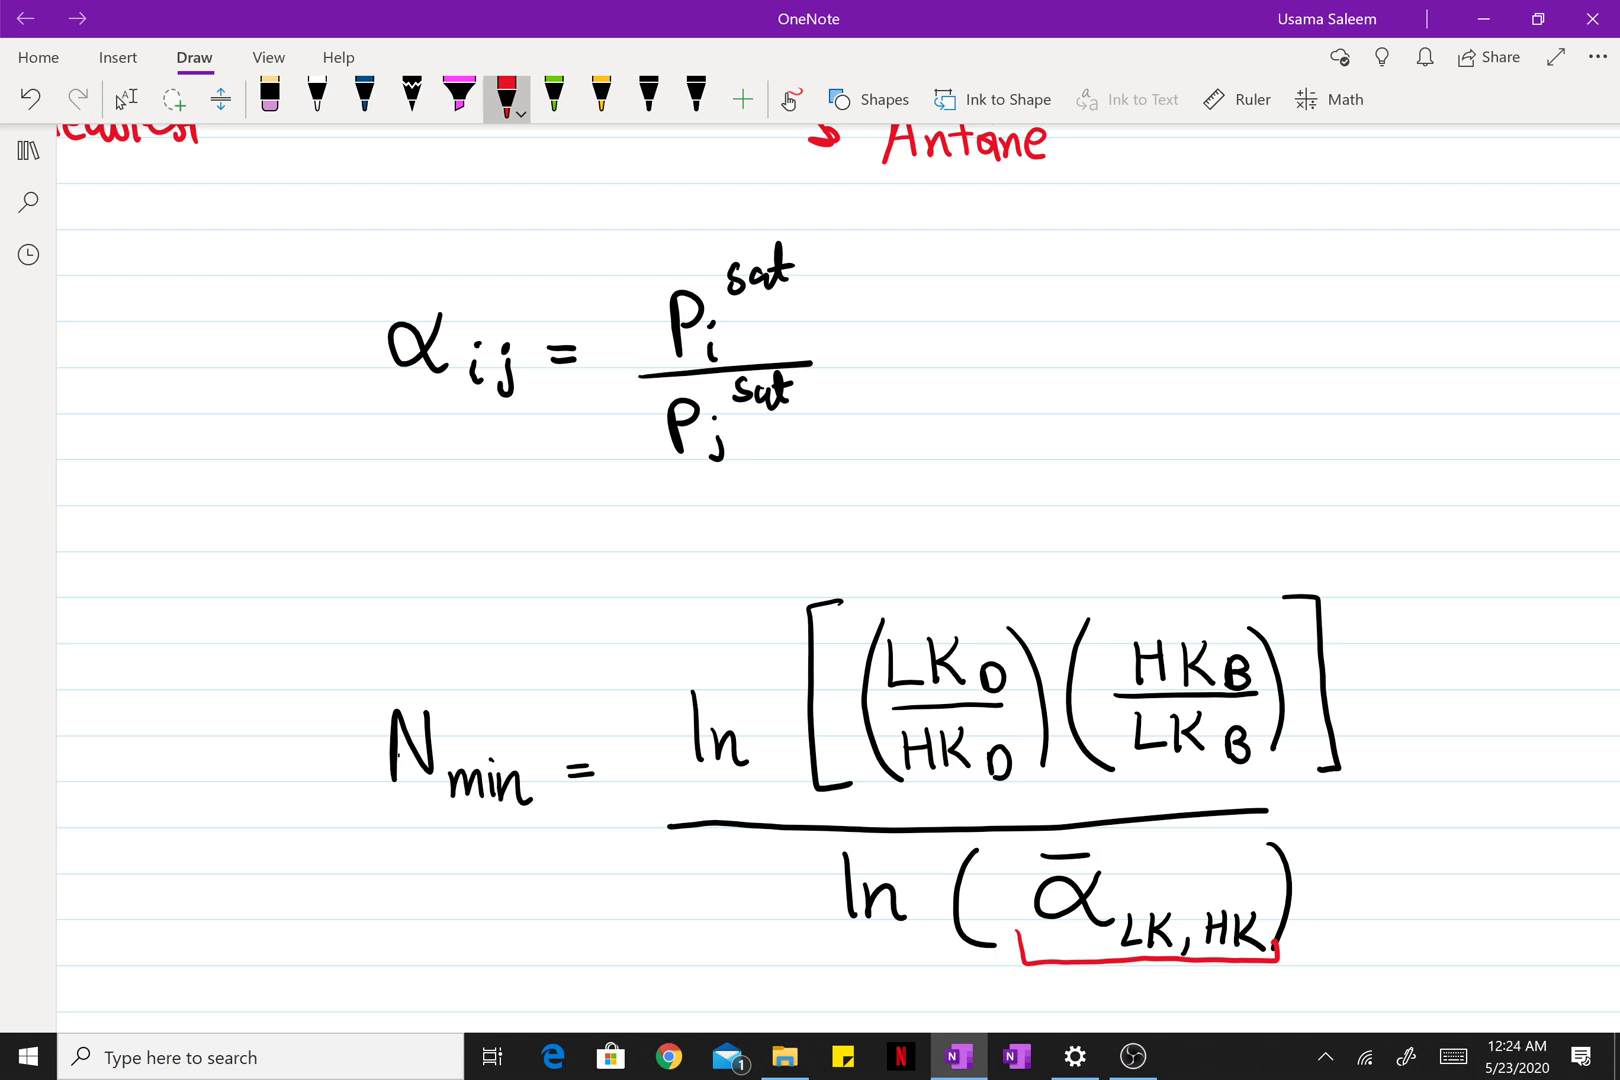
drag(923, 568, 932, 587)
click(934, 594)
drag(1131, 541, 1145, 562)
Step: Draw a red rectangle below the equation as the distillation column
scroll(838, 578, down, 6)
click(122, 99)
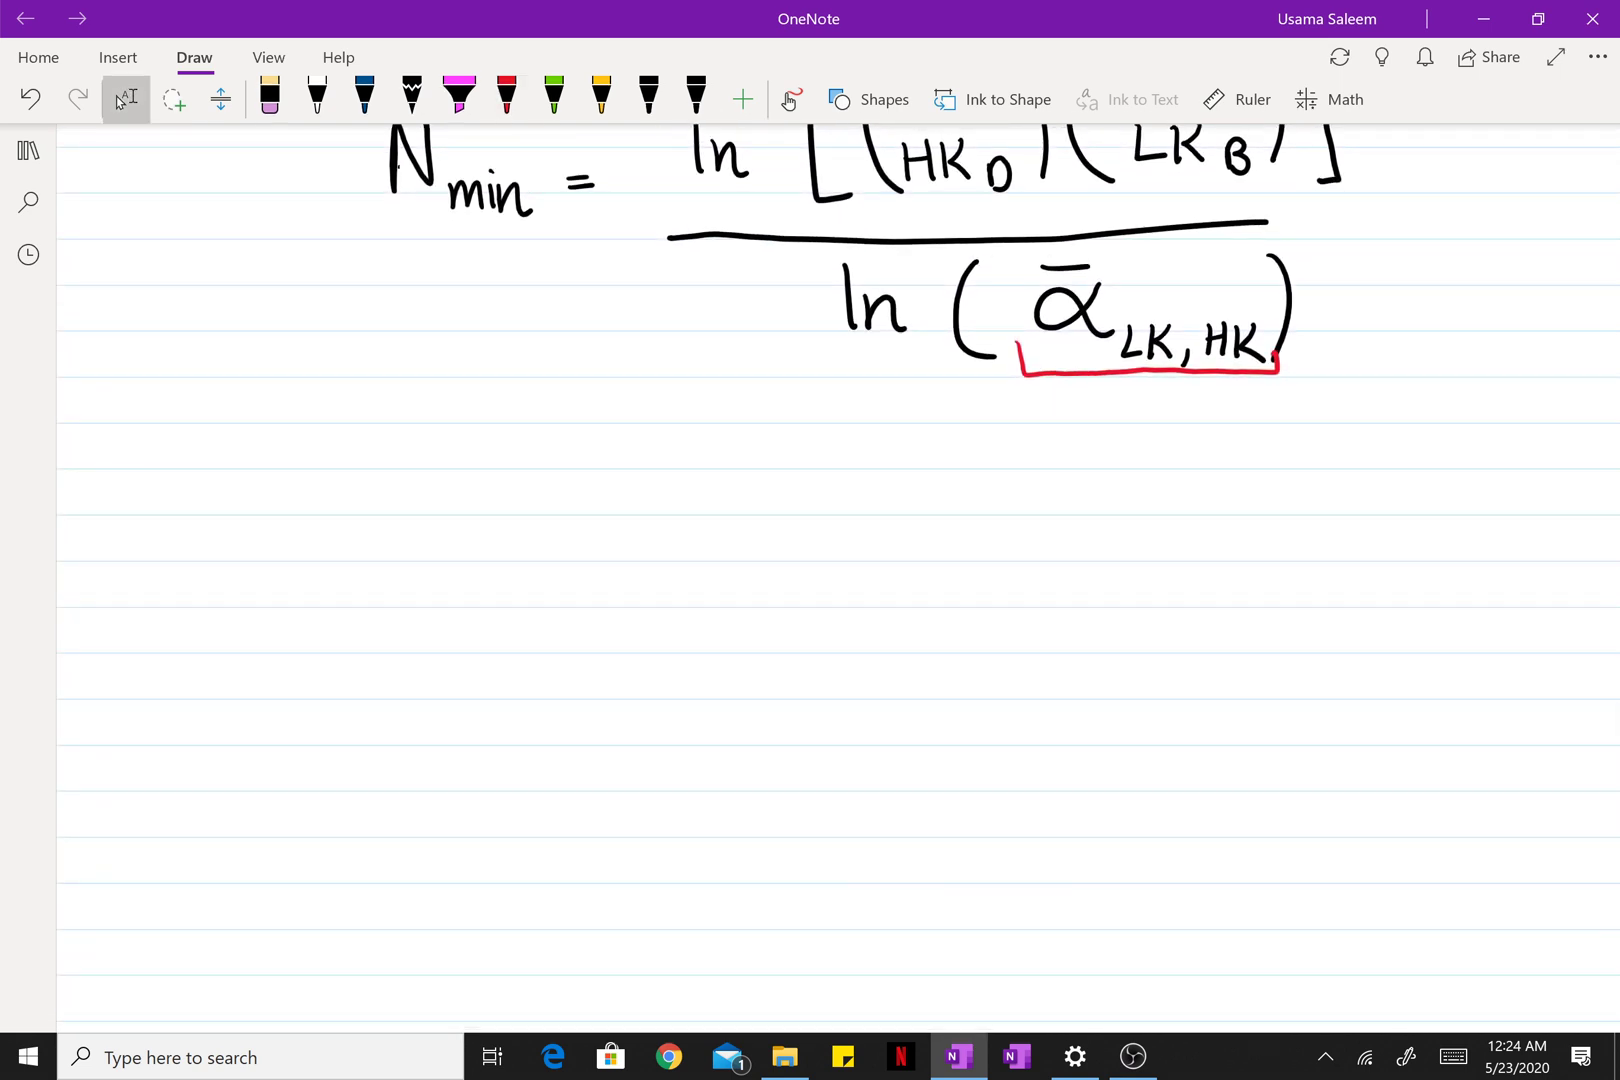
click(506, 97)
drag(656, 604, 664, 864)
mouse_move(656, 604)
mouse_down()
mouse_move(765, 612)
mouse_move(816, 676)
mouse_move(825, 866)
mouse_up()
drag(660, 867, 817, 865)
Step: Draw a feed arrow into the column's left side labelled '25 mol Propane'
drag(245, 745, 633, 744)
drag(612, 727, 611, 765)
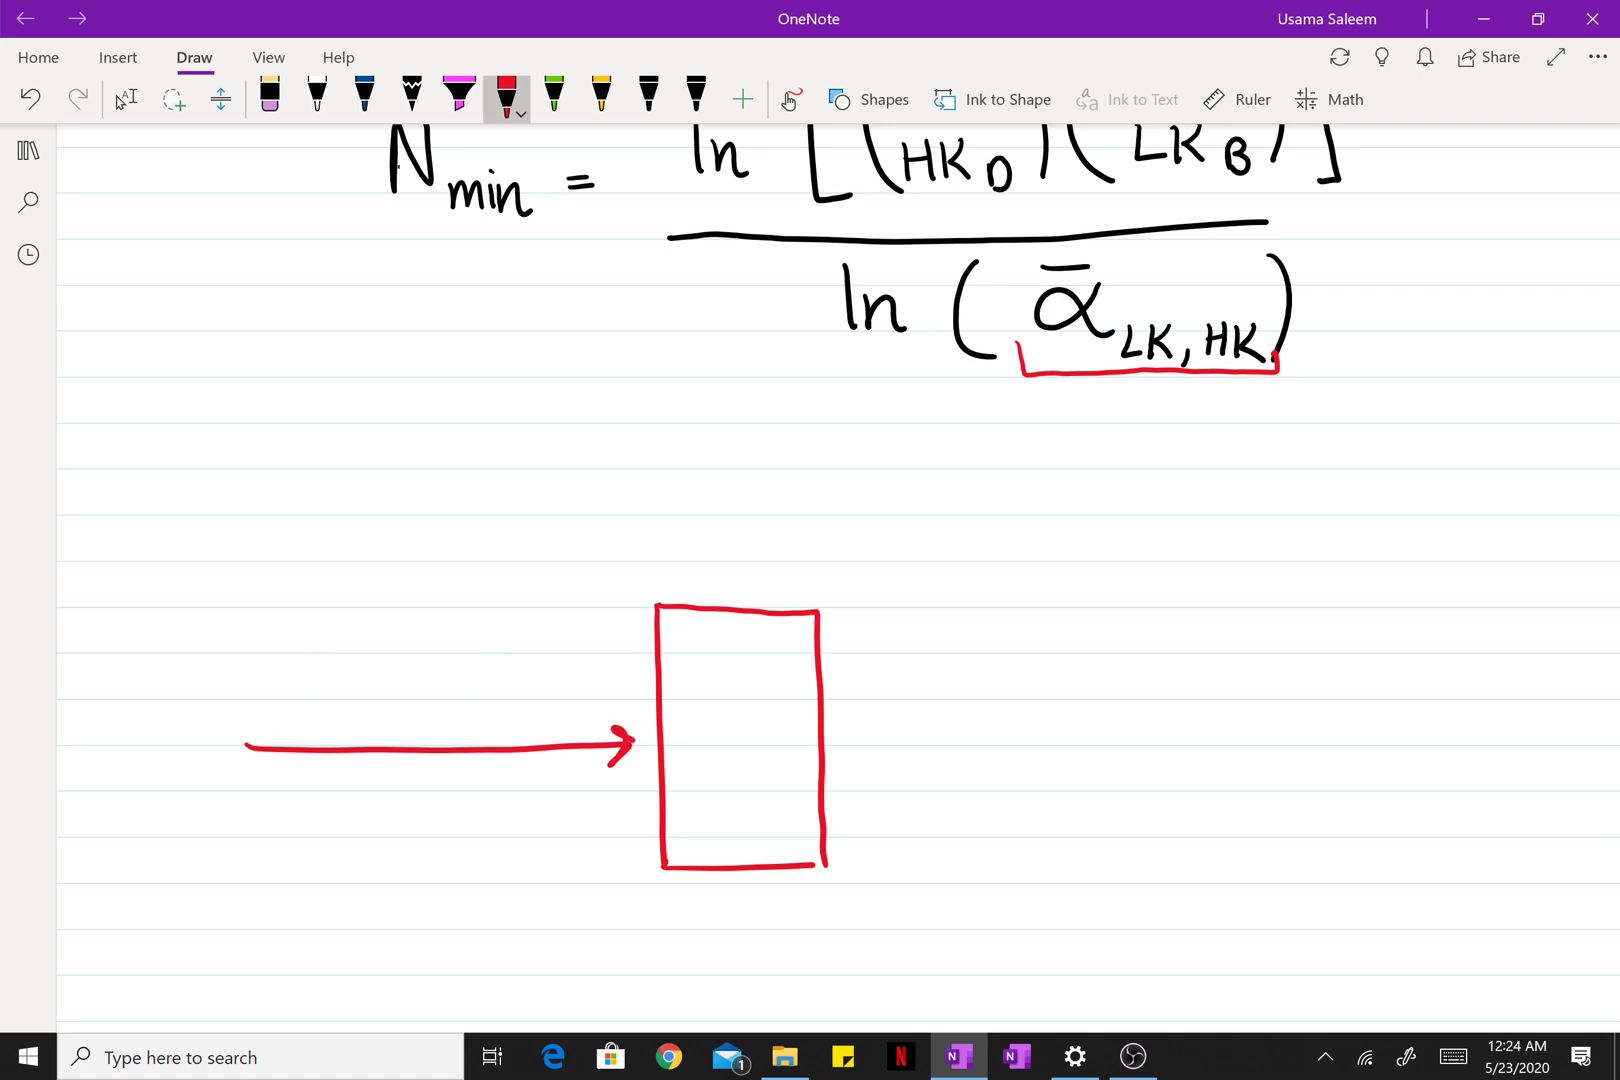
mouse_move(211, 806)
mouse_down()
mouse_move(236, 835)
mouse_move(262, 798)
mouse_move(243, 837)
mouse_move(318, 834)
mouse_up()
mouse_move(322, 818)
mouse_down()
mouse_move(419, 799)
mouse_move(420, 835)
mouse_up()
mouse_move(414, 797)
mouse_down()
mouse_move(418, 830)
mouse_move(420, 810)
mouse_move(460, 815)
mouse_up()
scroll(810, 580, down, 2)
scroll(810, 580, down, 1)
drag(474, 702, 535, 724)
drag(540, 713, 556, 716)
Step: Add '25 mol Butane' and a ditto-marked 'Pent' line beneath the feed label
mouse_move(200, 790)
mouse_down()
mouse_move(263, 779)
mouse_move(247, 826)
mouse_move(298, 802)
mouse_move(339, 812)
mouse_up()
mouse_move(338, 802)
mouse_down()
mouse_move(403, 789)
mouse_move(409, 817)
mouse_move(465, 784)
mouse_move(466, 822)
mouse_up()
mouse_move(488, 795)
mouse_down()
mouse_move(484, 815)
mouse_move(507, 818)
mouse_up()
drag(508, 818, 555, 812)
drag(249, 868, 236, 898)
mouse_move(278, 867)
mouse_down()
mouse_move(256, 901)
mouse_move(425, 906)
mouse_move(421, 892)
mouse_move(470, 912)
mouse_up()
drag(464, 886, 500, 914)
mouse_move(503, 862)
mouse_down()
mouse_move(512, 906)
mouse_move(529, 884)
mouse_up()
Step: Add a ditto-marked 'Hex' line below the Pent label
click(233, 940)
drag(238, 937, 230, 969)
drag(262, 939, 243, 971)
drag(339, 937, 322, 964)
mouse_move(364, 937)
mouse_down()
mouse_move(345, 964)
mouse_move(414, 977)
mouse_up()
mouse_move(413, 958)
mouse_down()
mouse_move(438, 956)
mouse_move(432, 972)
mouse_up()
drag(443, 960, 488, 969)
drag(487, 938, 470, 974)
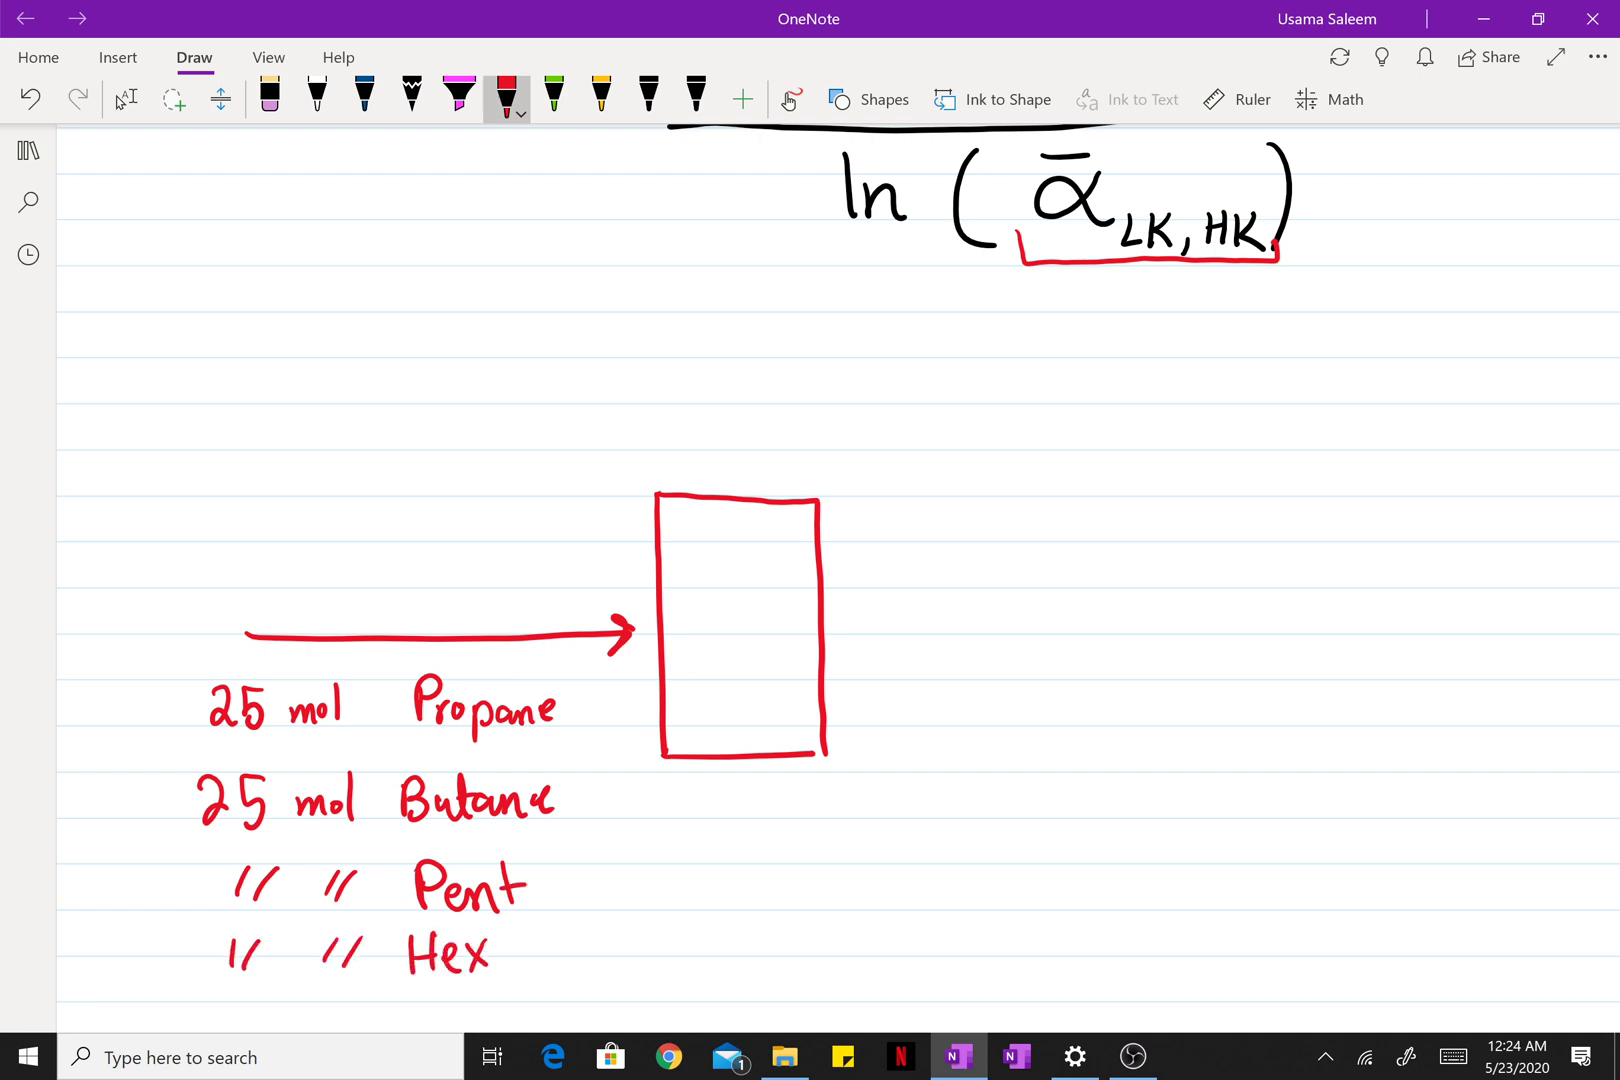
Step: Draw outlet arrows leaving the column's top and bottom
mouse_move(750, 497)
mouse_down()
mouse_move(750, 432)
mouse_move(1082, 417)
mouse_up()
drag(1057, 400, 1067, 437)
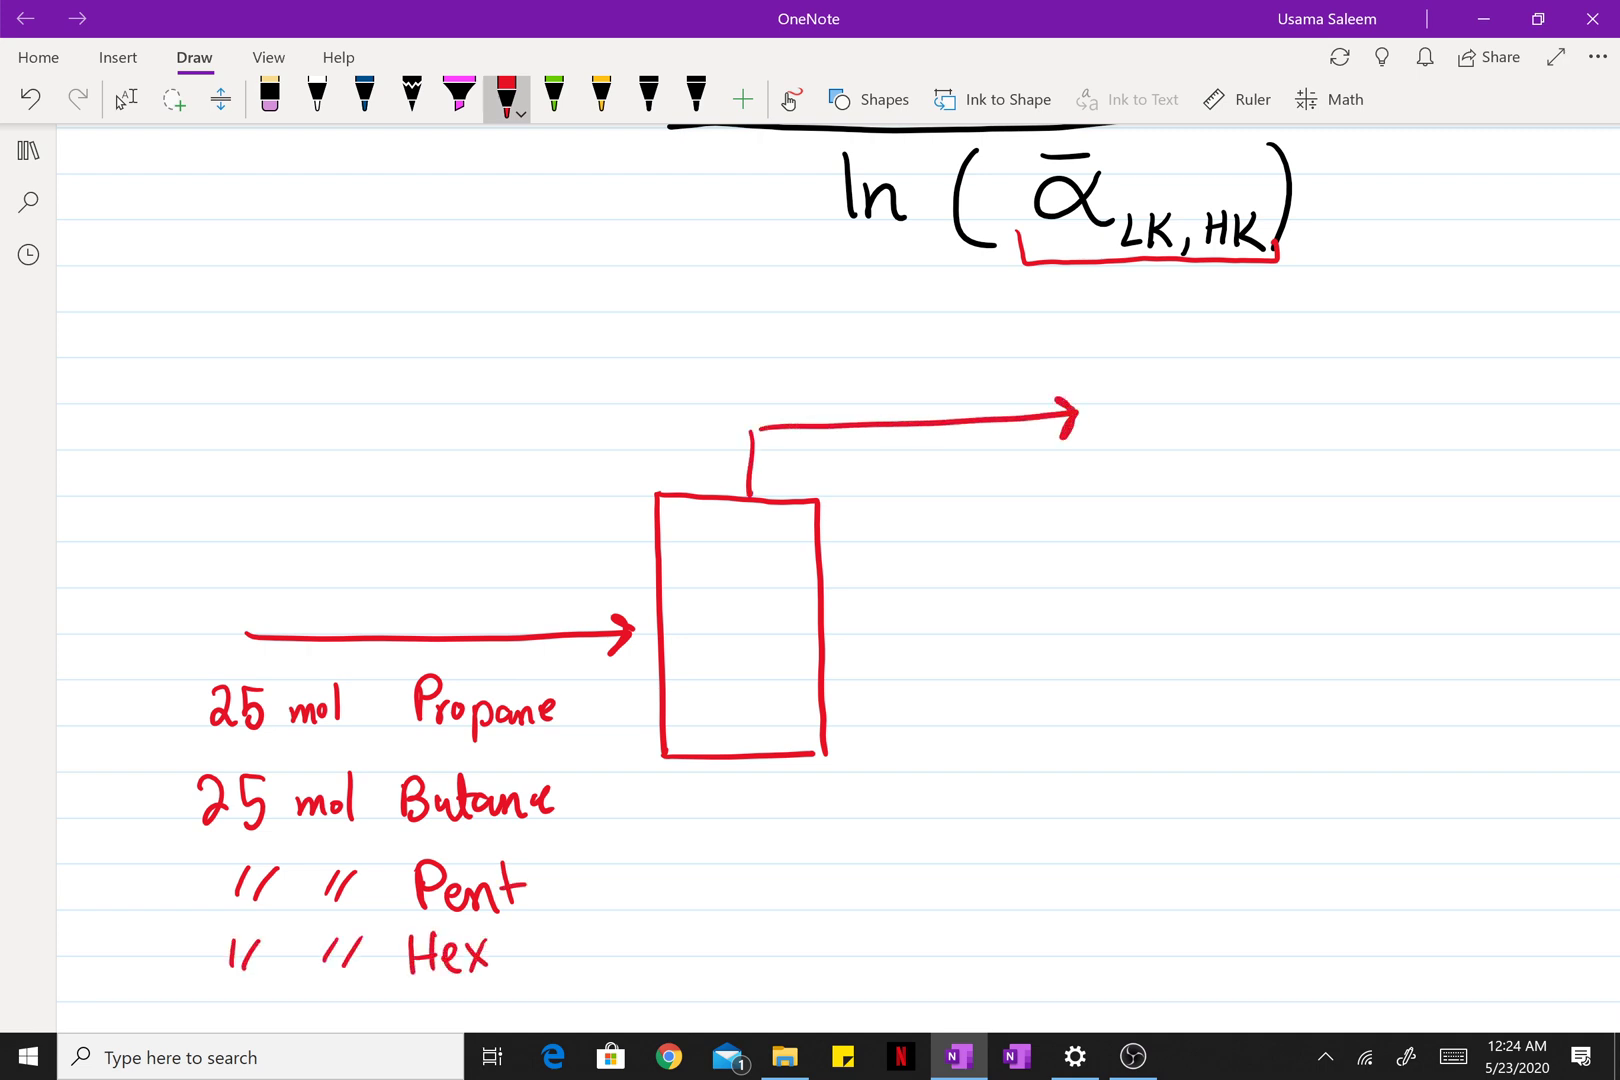
mouse_move(742, 760)
mouse_down()
mouse_move(739, 870)
mouse_move(1078, 868)
mouse_move(1052, 900)
mouse_up()
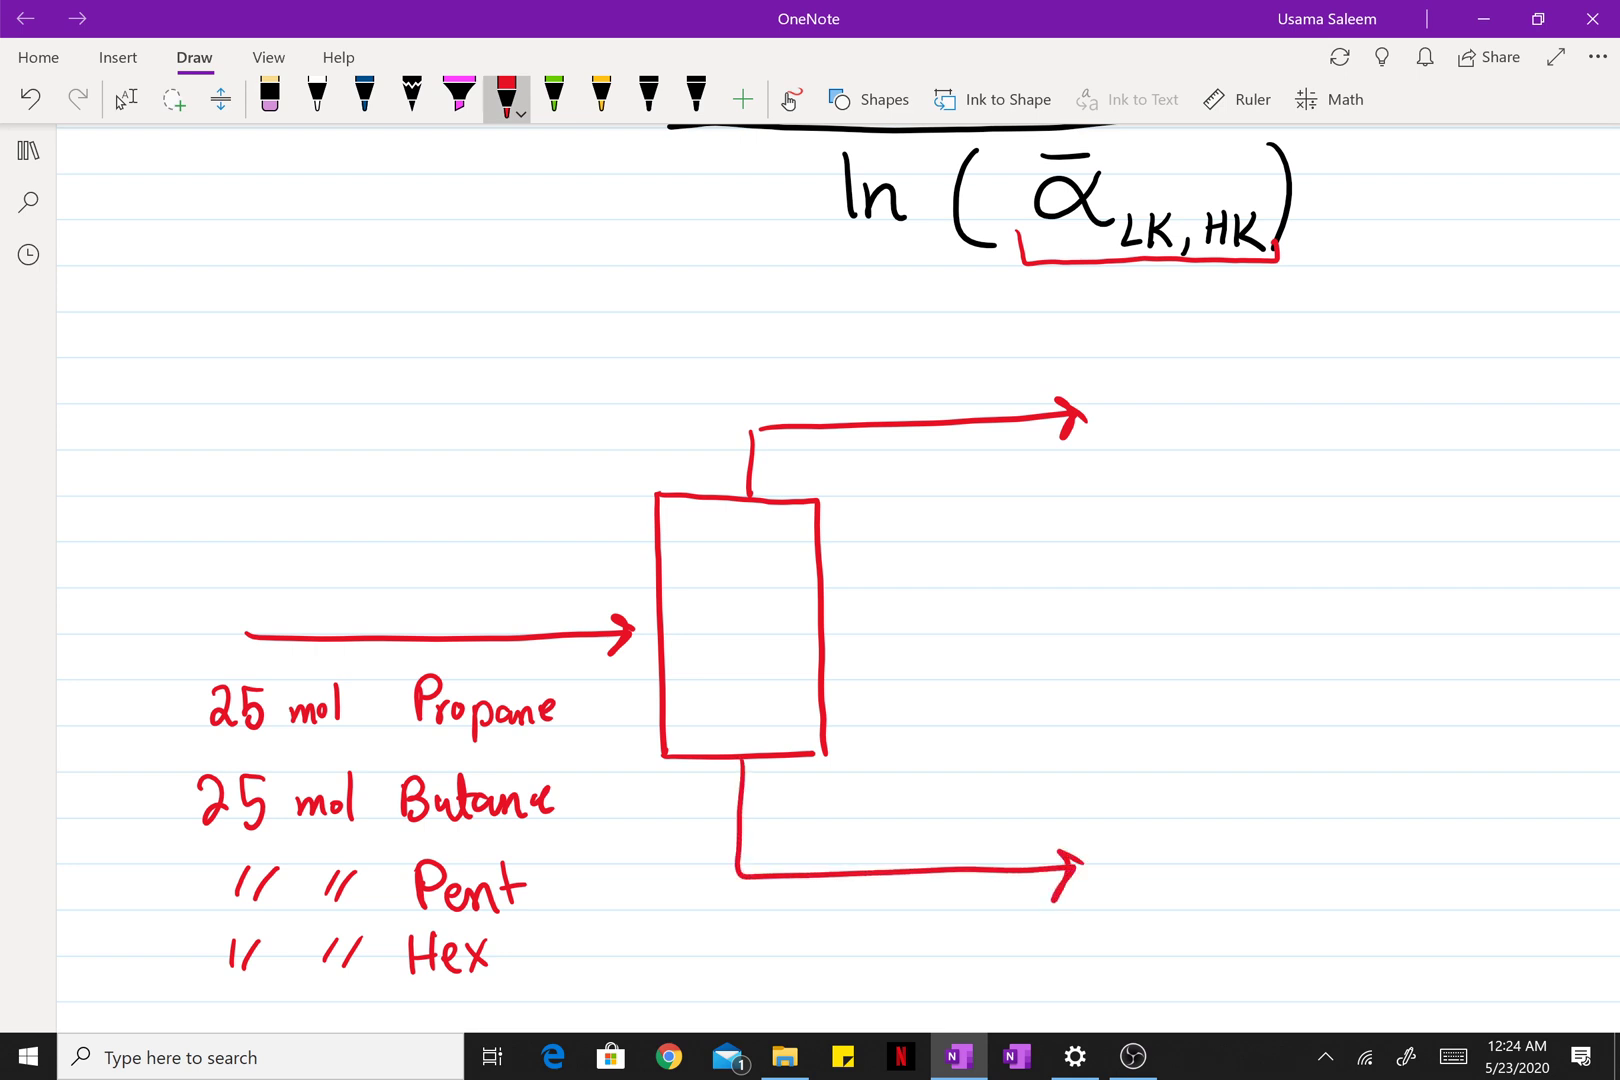